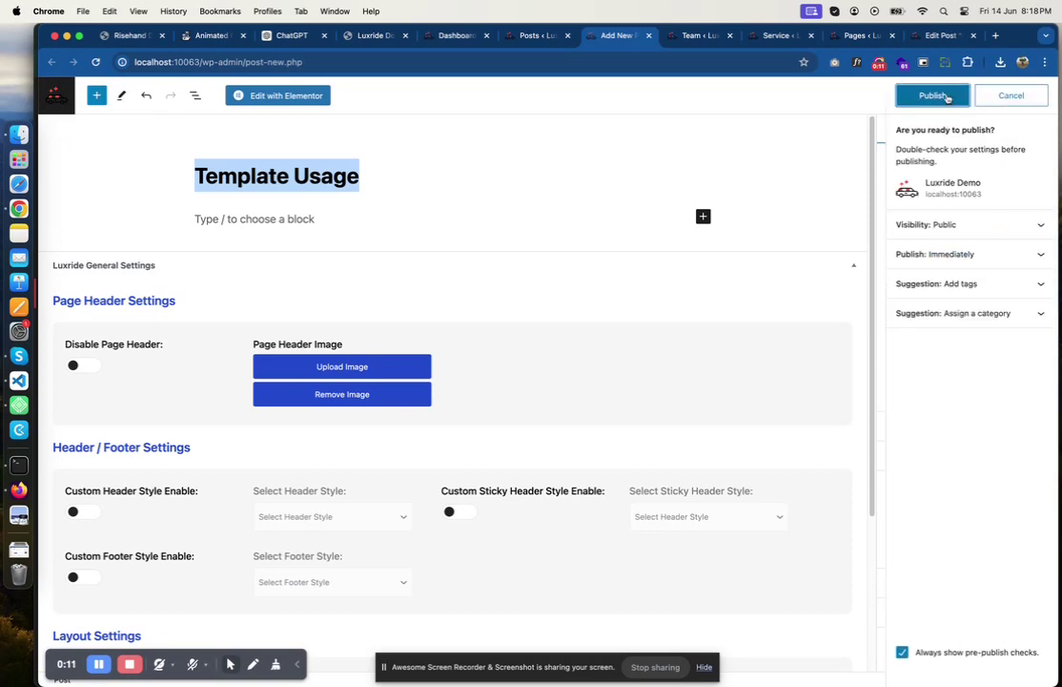
- Publish the new blog post titled Template Usage
left_click(1033, 130)
left_click(946, 95)
- Add a team entry titled "Team Template Usage", publish it and view it on the site
left_click(720, 36)
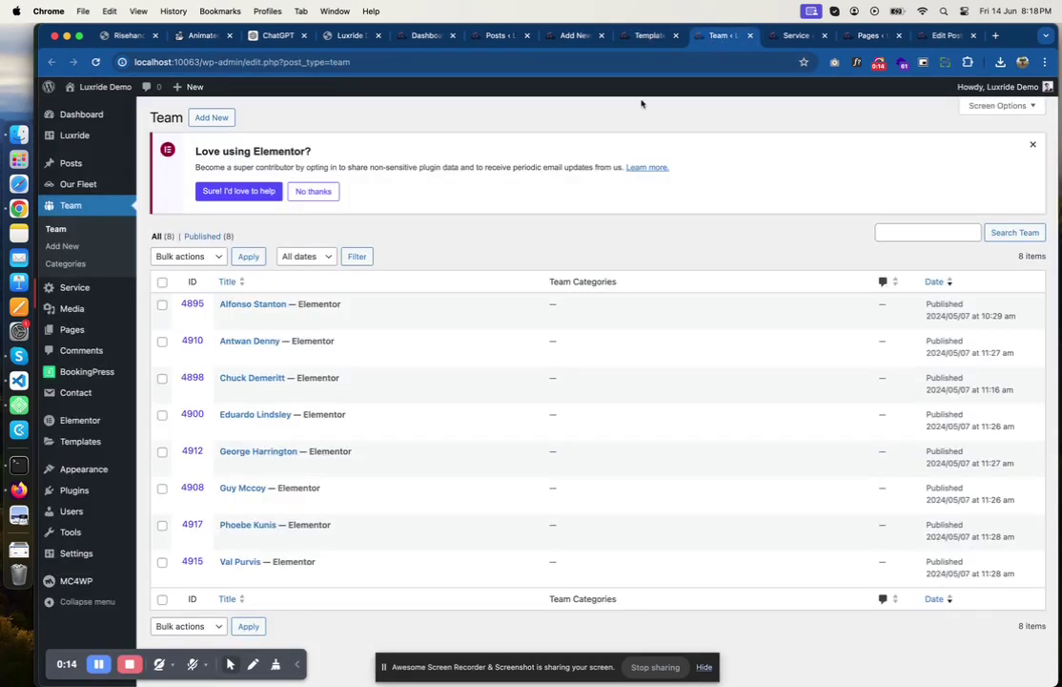
left_click(213, 121)
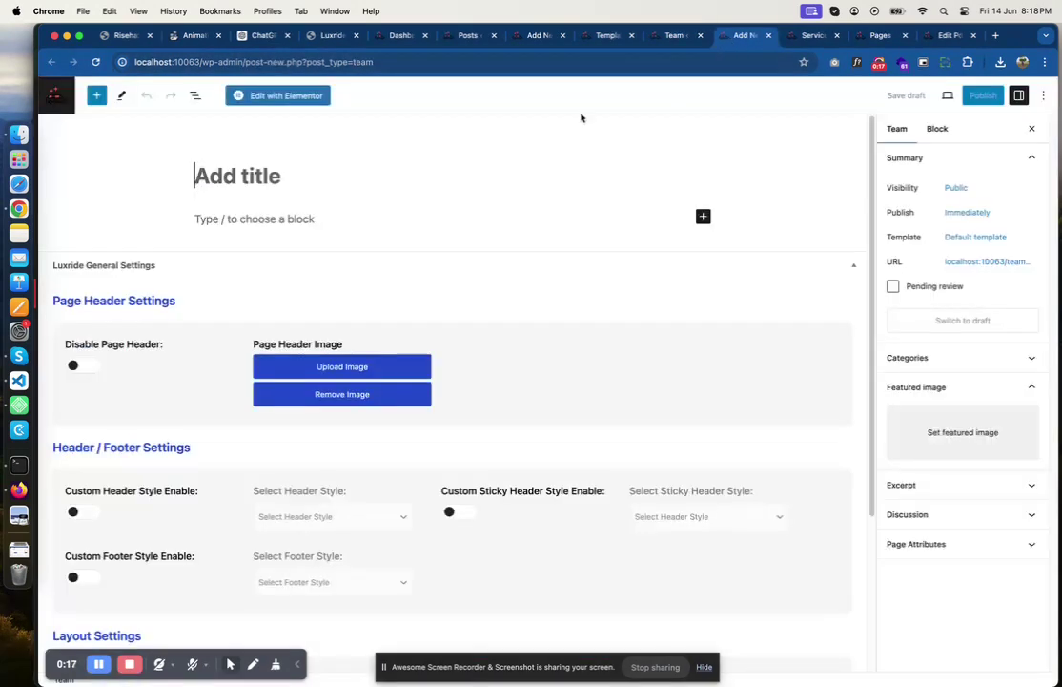
type("Team ")
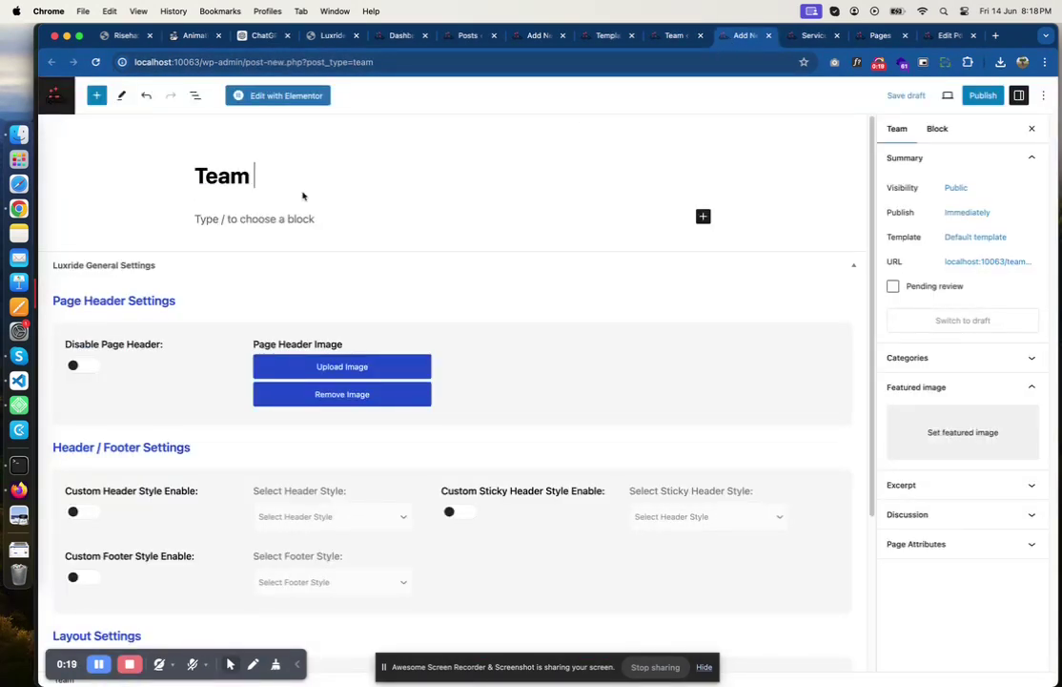
type("Template Usage")
left_click(986, 95)
left_click(920, 95)
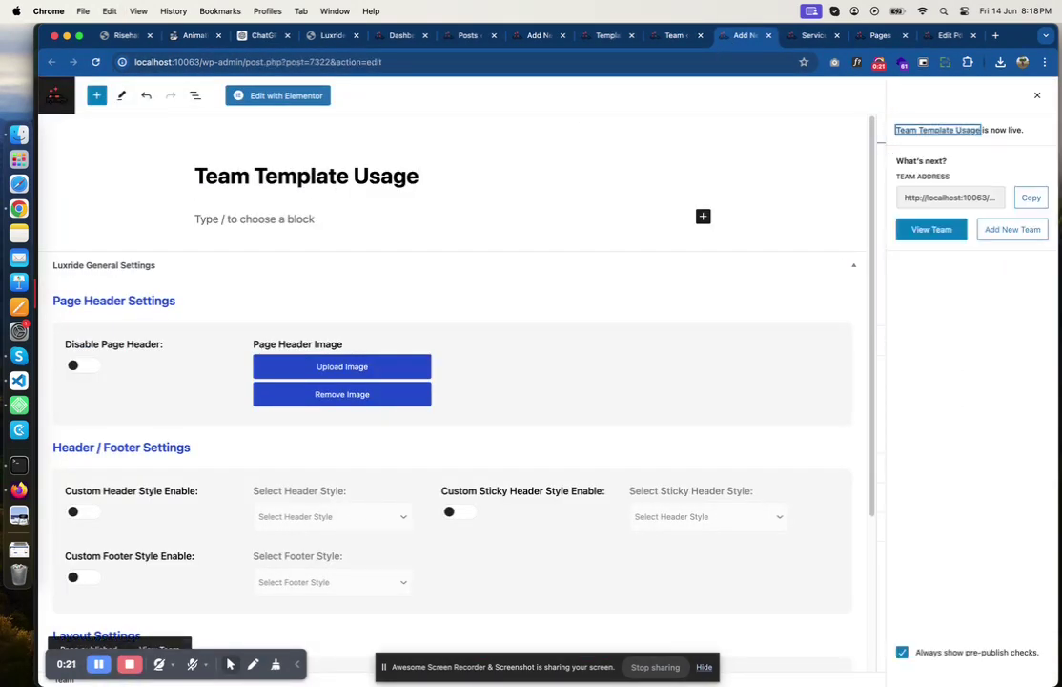
left_click(1033, 93)
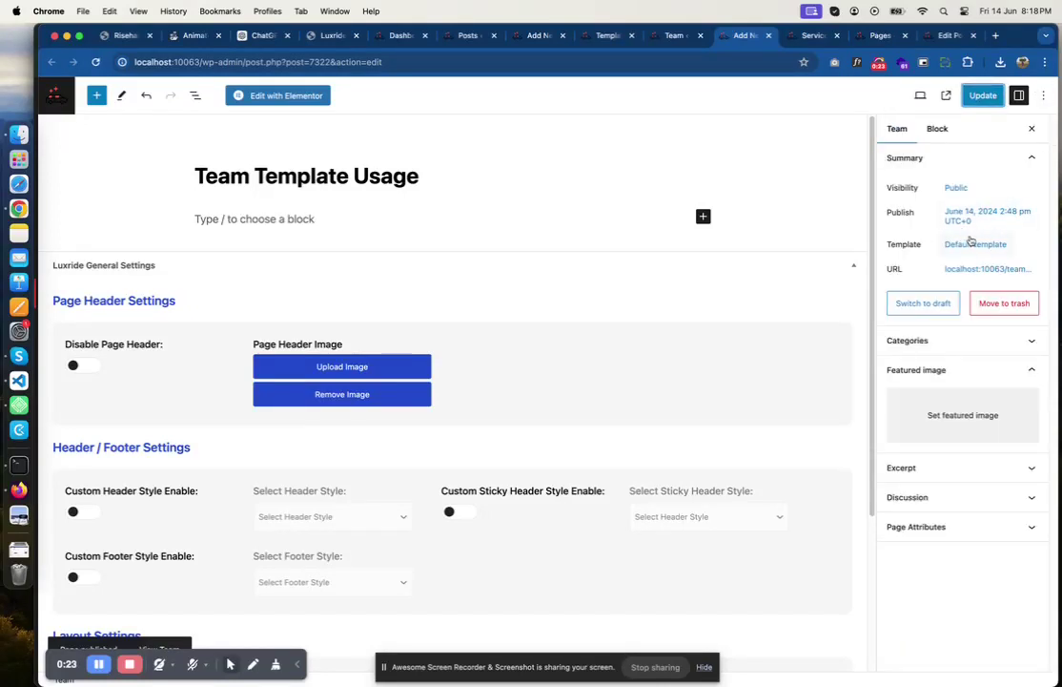
left_click(947, 96)
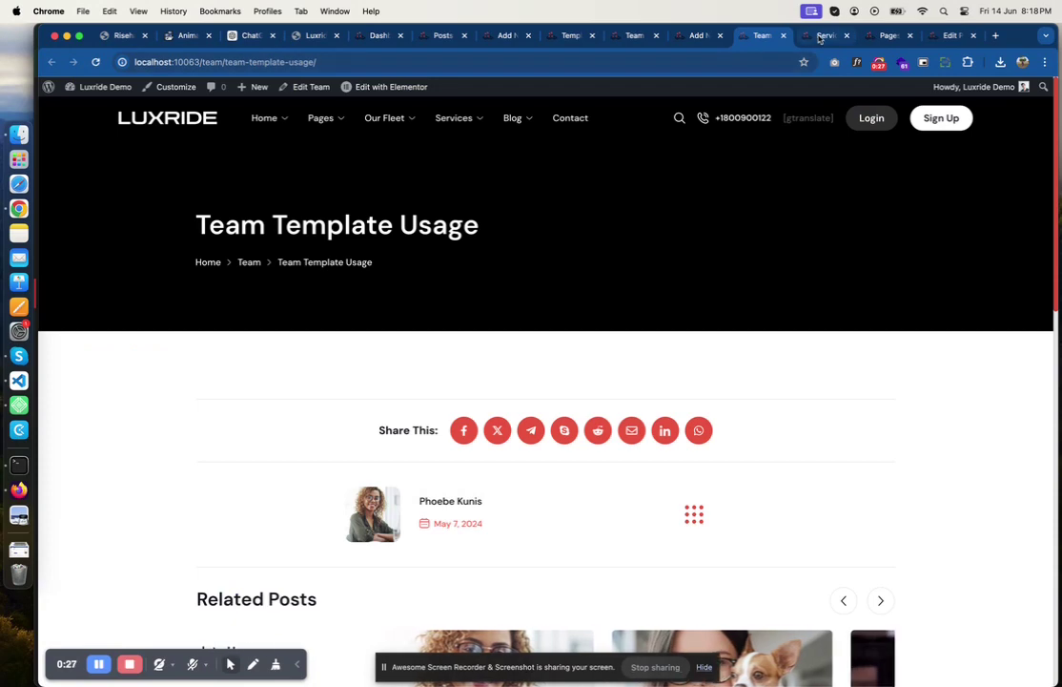
left_click(178, 88)
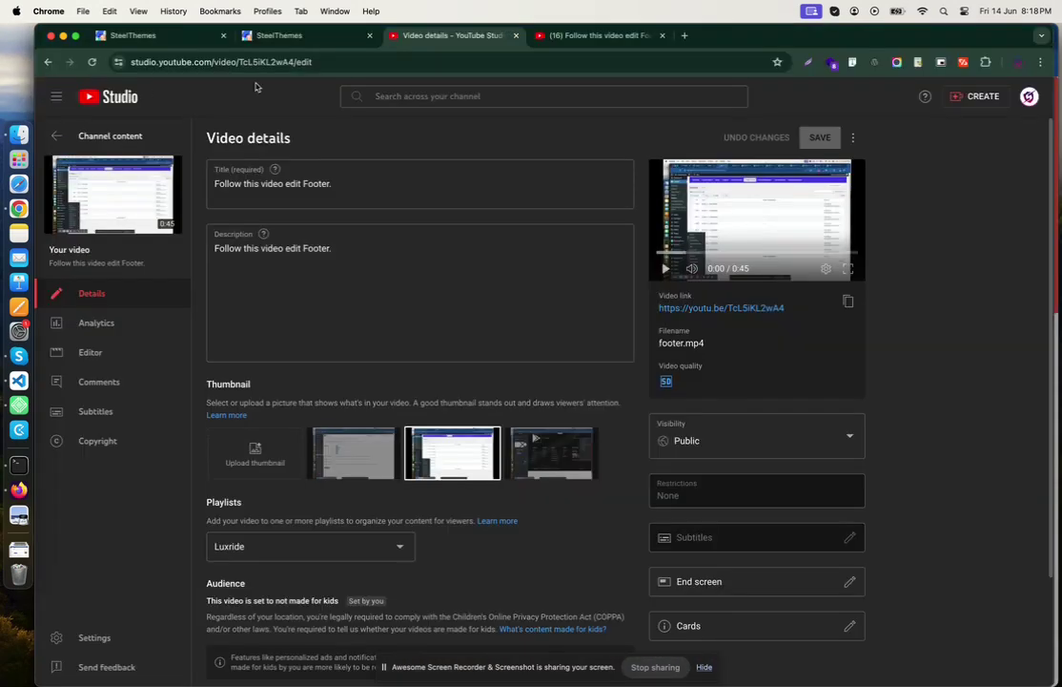
key("ctrl+Up")
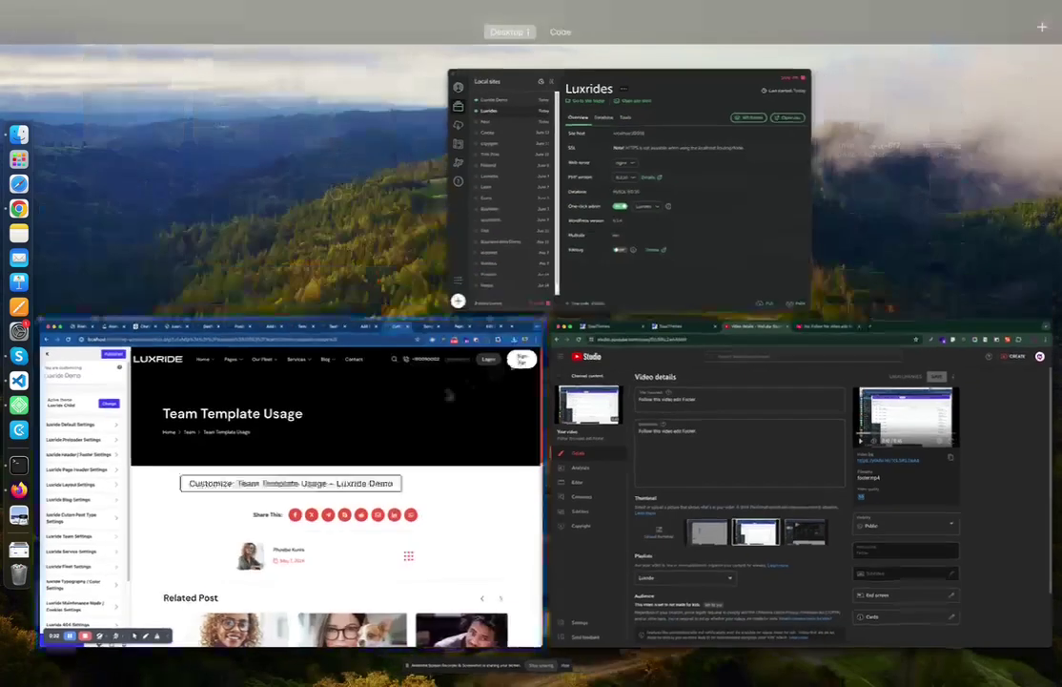
left_click(449, 394)
key("super+bracketleft")
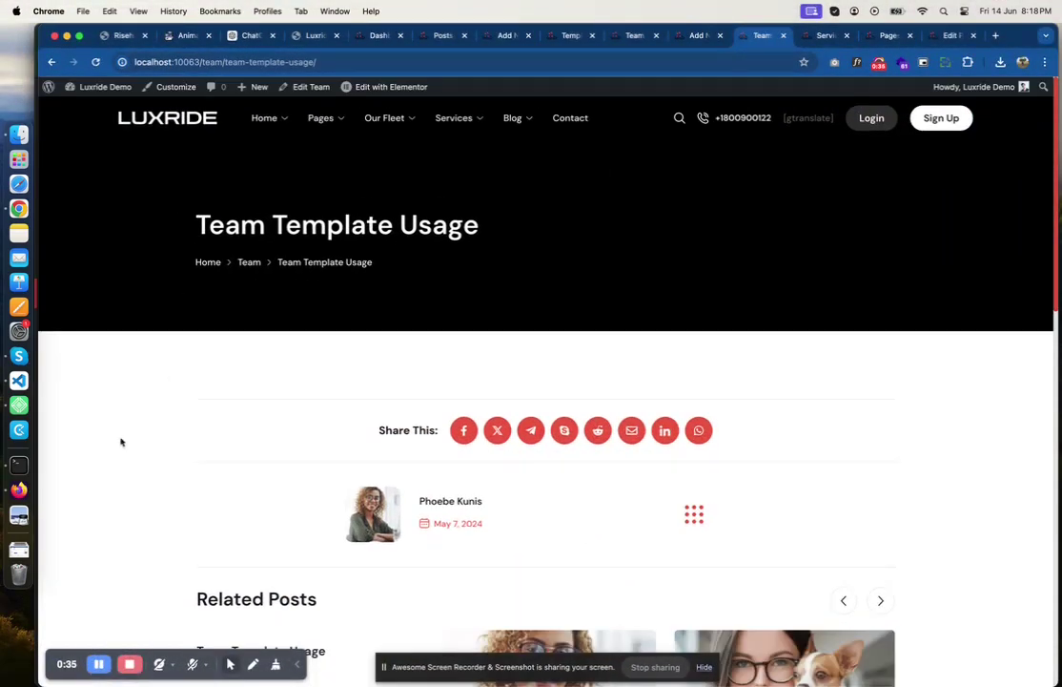
- Add a recent-posts list block, found by searching "post", to the Team Sidebar widget area and save the widgets
mouse_move(100, 86)
left_click(91, 156)
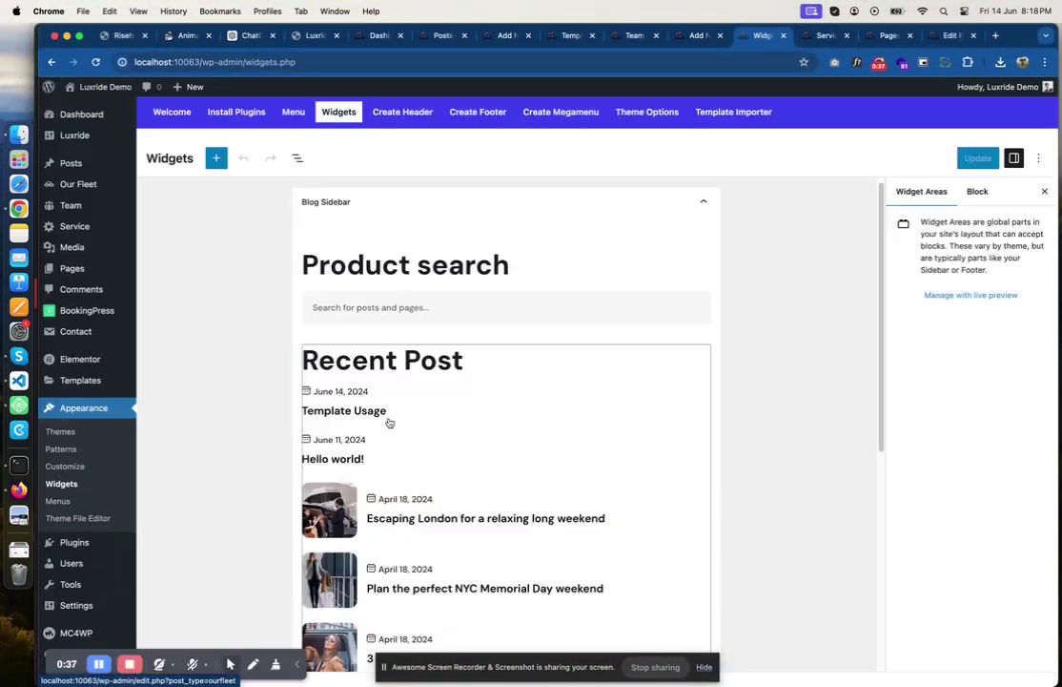
scroll(389, 423, "down", 8)
left_click(351, 591)
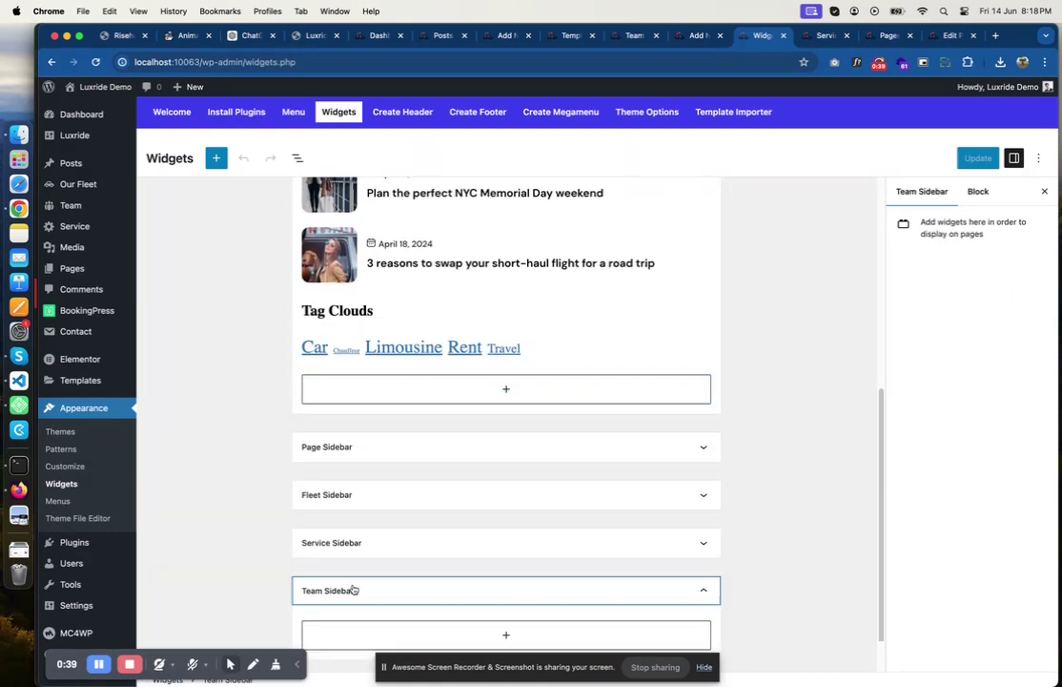
left_click(455, 579)
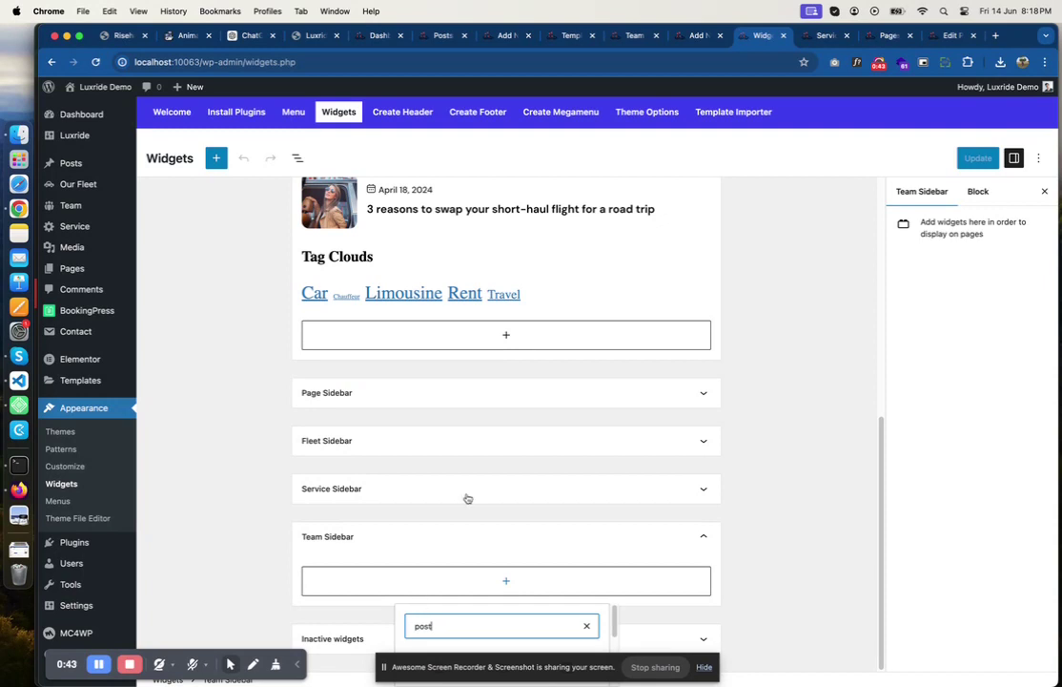
left_click(703, 667)
scroll(534, 634, "down", 2)
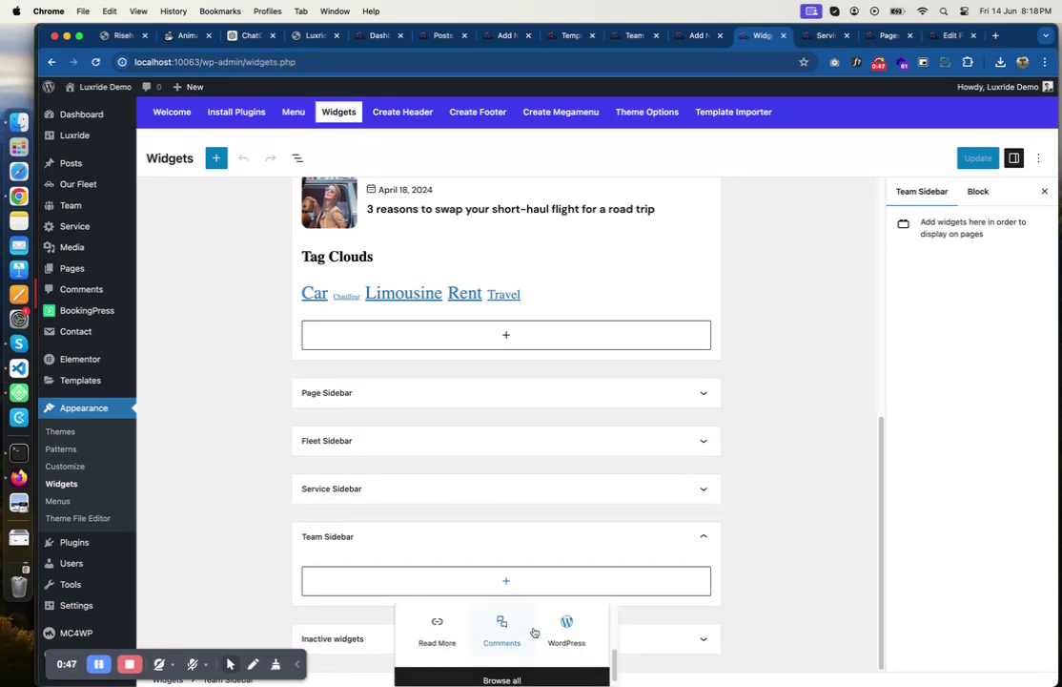
left_click(434, 615)
left_click(980, 158)
- View the Team Template Usage entry on the site and check its layout for the sidebar
left_click(703, 37)
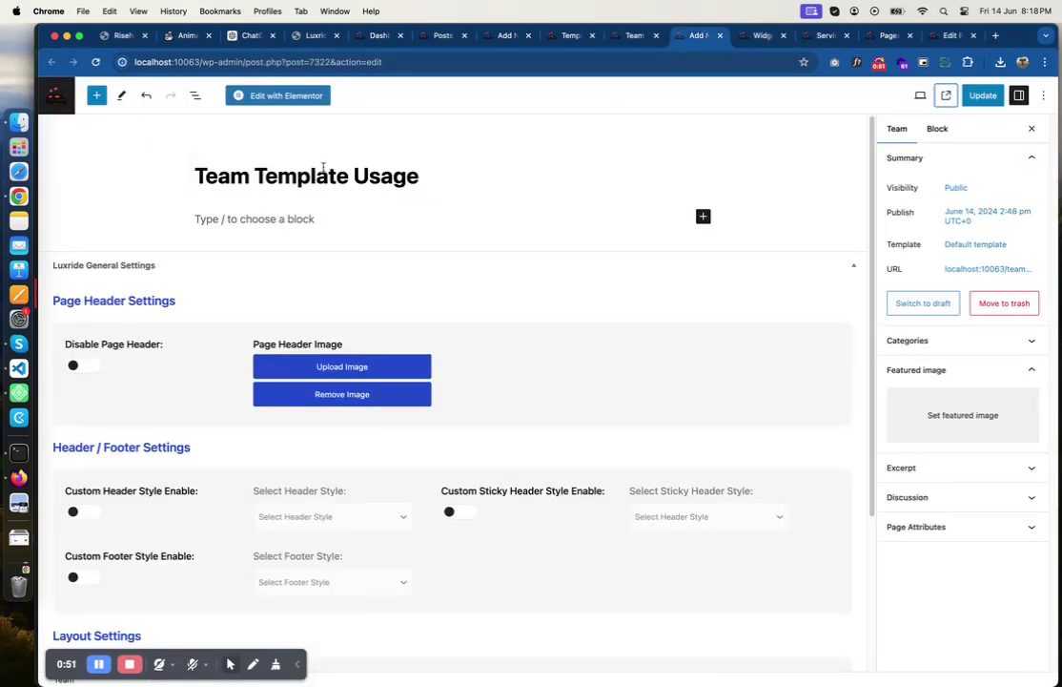
left_click(946, 95)
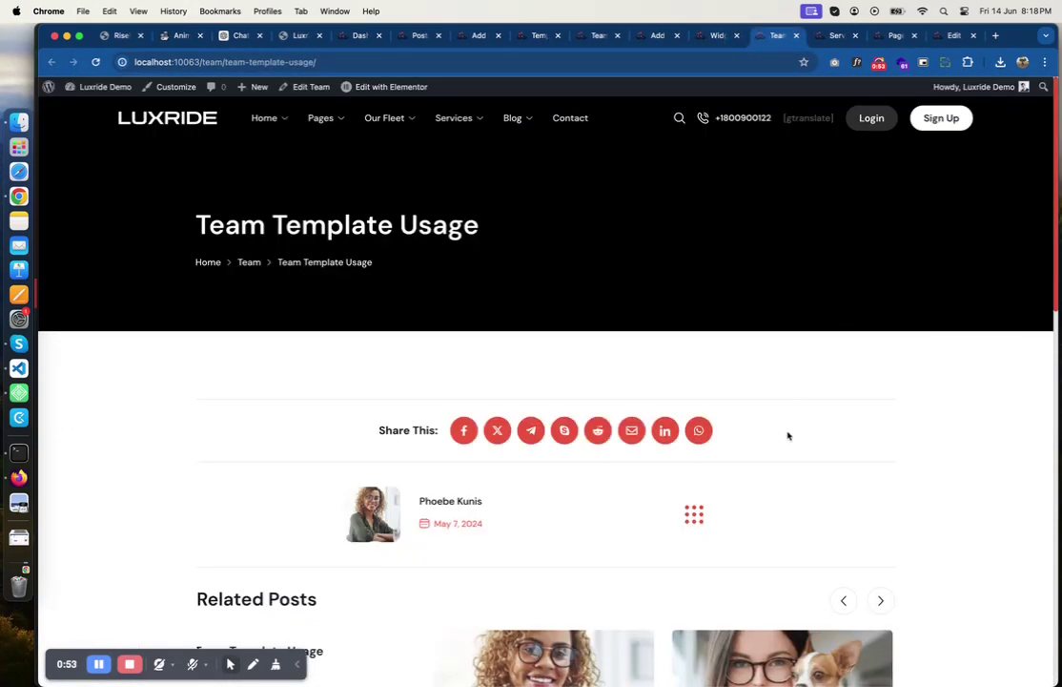
scroll(467, 316, "down", 15)
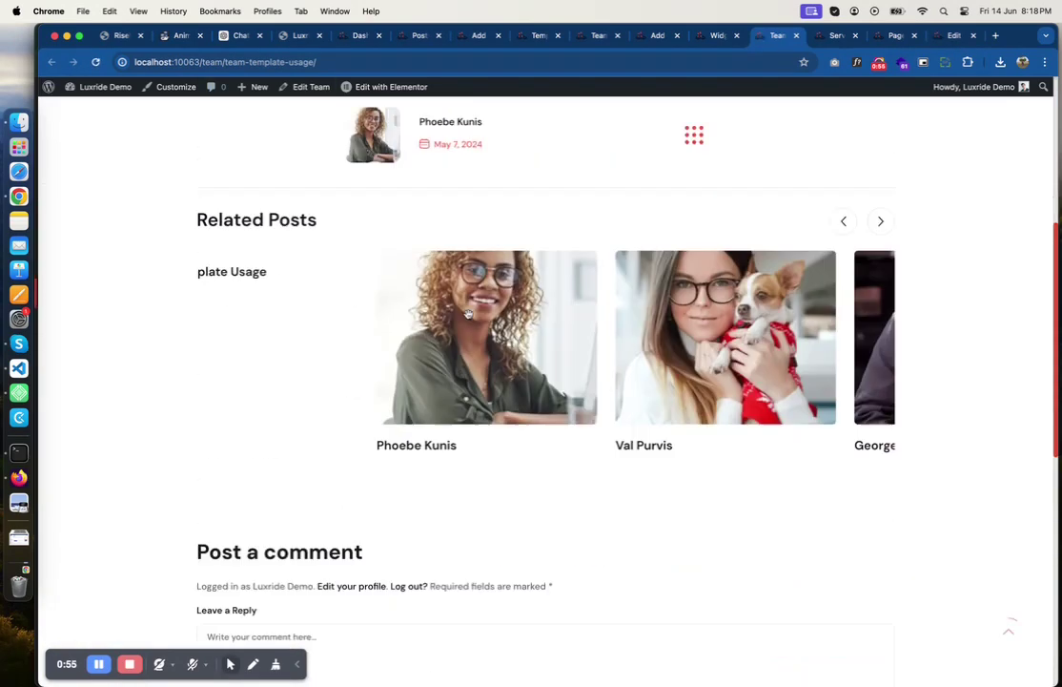
scroll(470, 314, "up", 10)
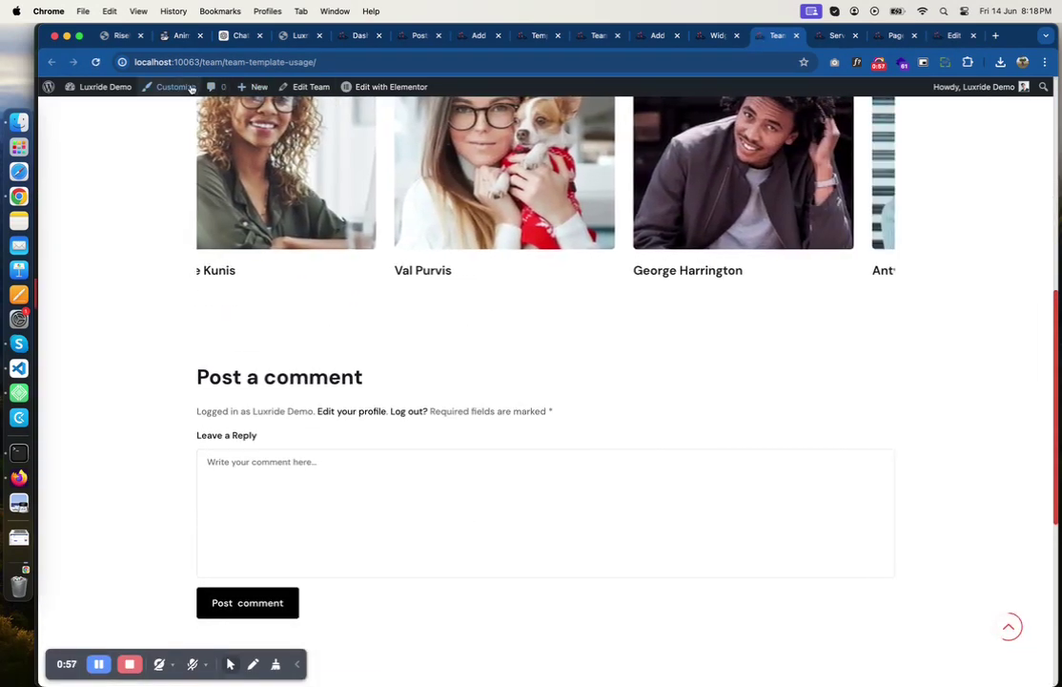
- Set the OurFleet, Page and Team layouts to Right Sidebar in the theme customizer's Luxride Layout Settings and publish the changes
left_click(173, 87)
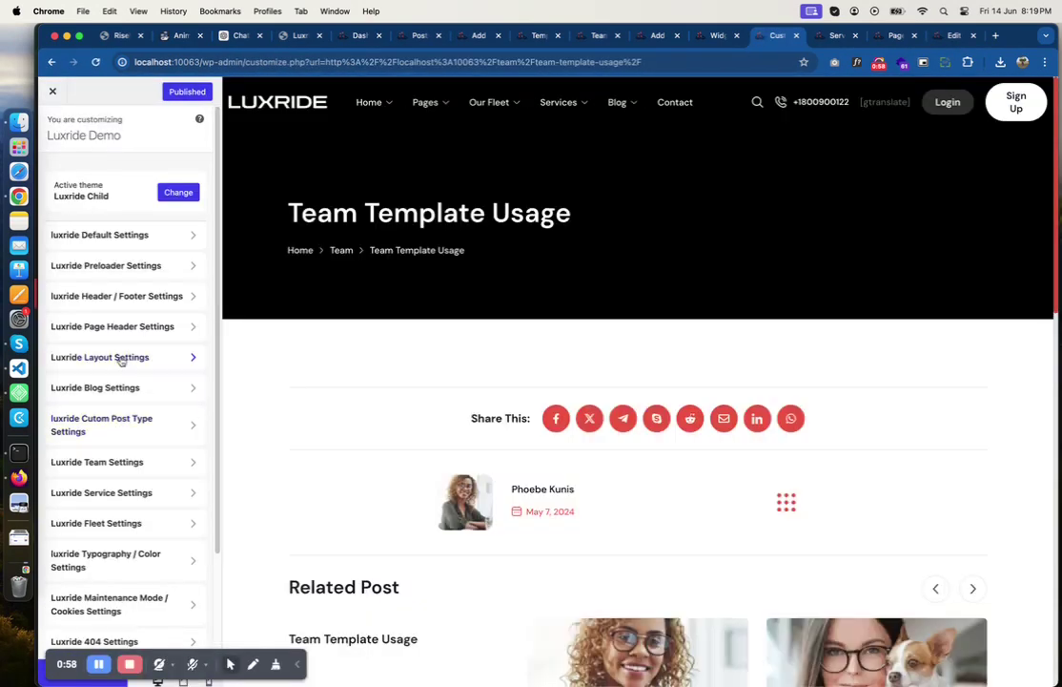
left_click(118, 358)
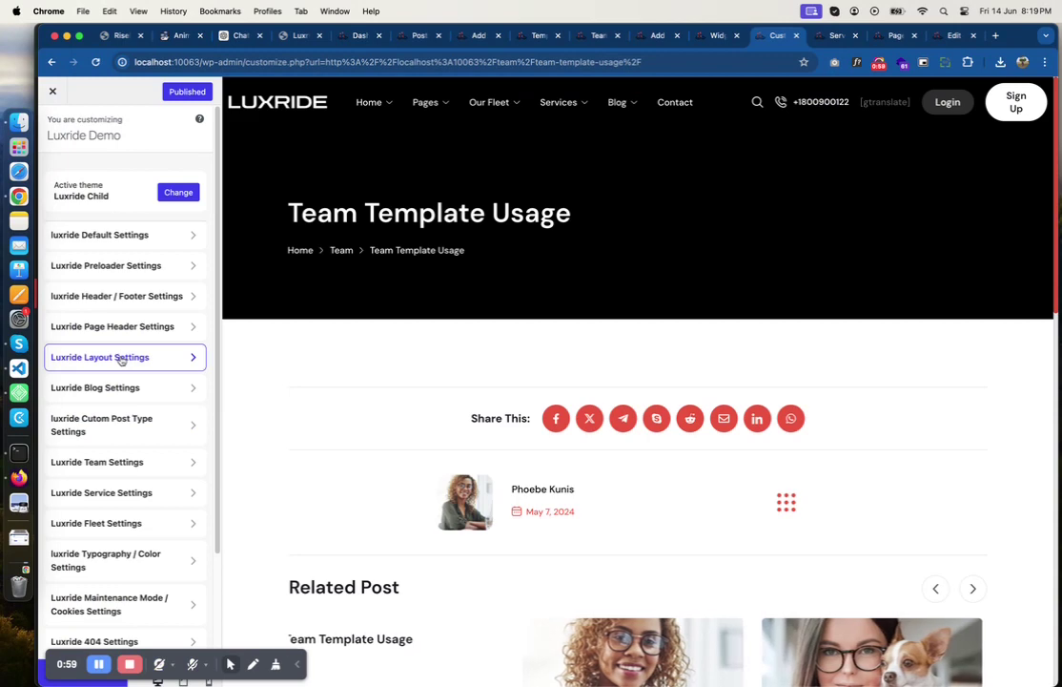
left_click(88, 275)
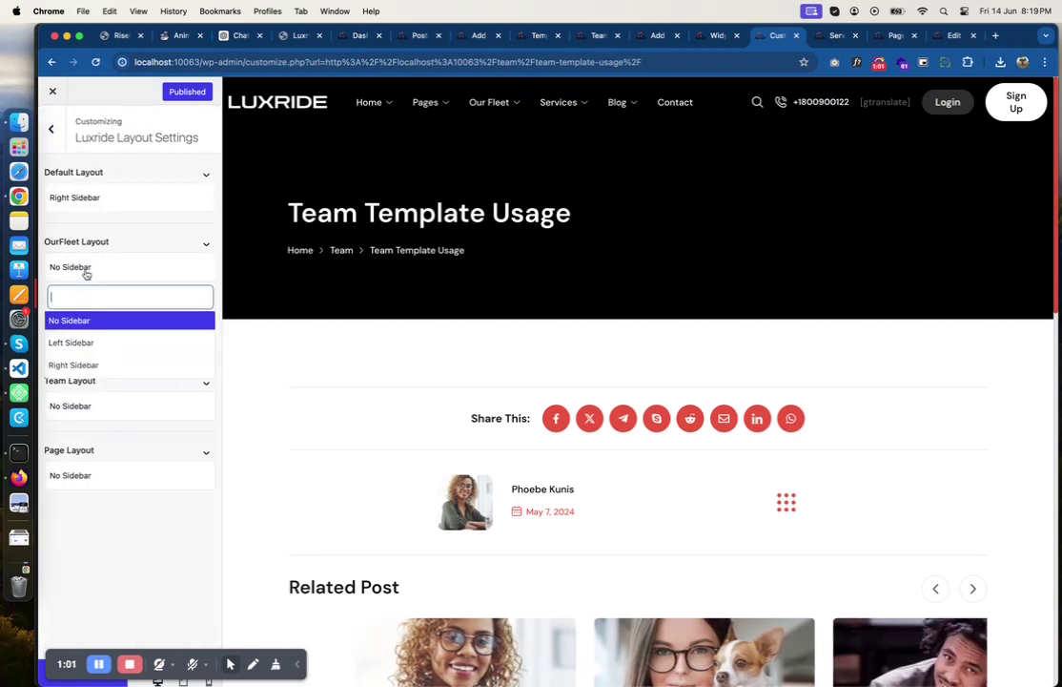
left_click(82, 364)
left_click(78, 475)
left_click(95, 573)
left_click(99, 407)
left_click(96, 505)
left_click(174, 92)
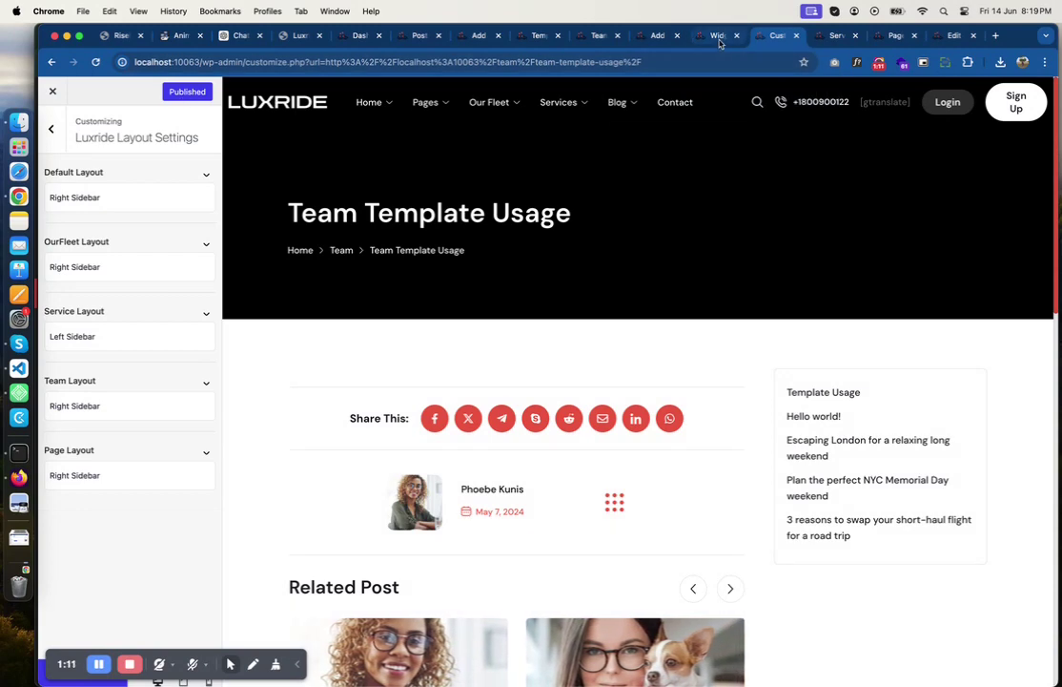
- Add a service titled "Service Template Usage" and publish it
left_click(829, 35)
left_click(224, 118)
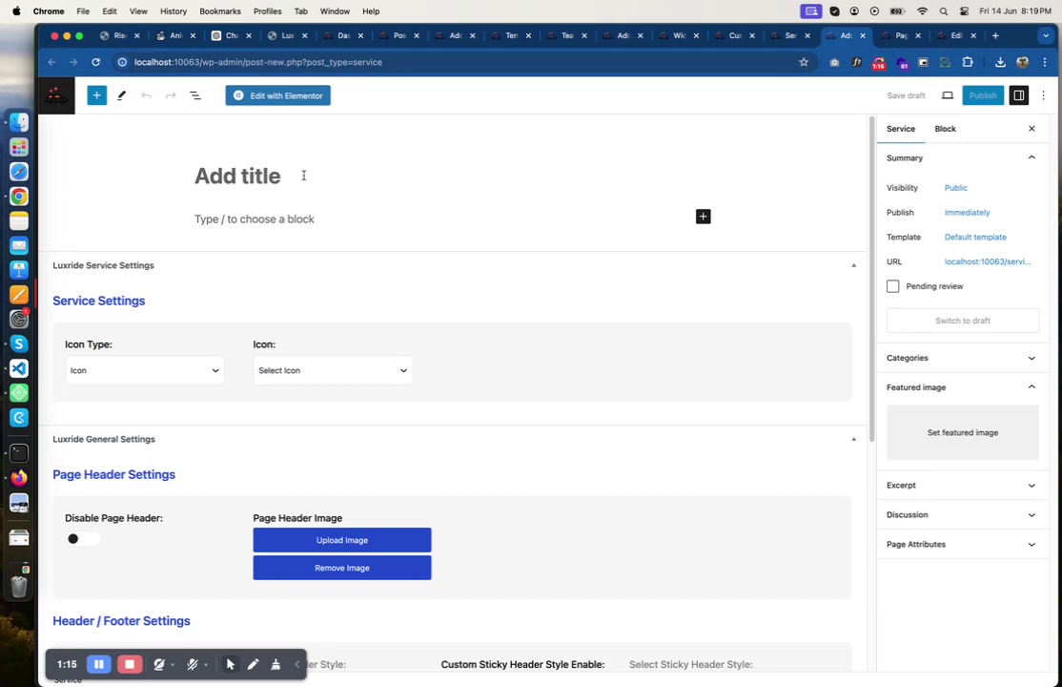
type("Service Template Usage")
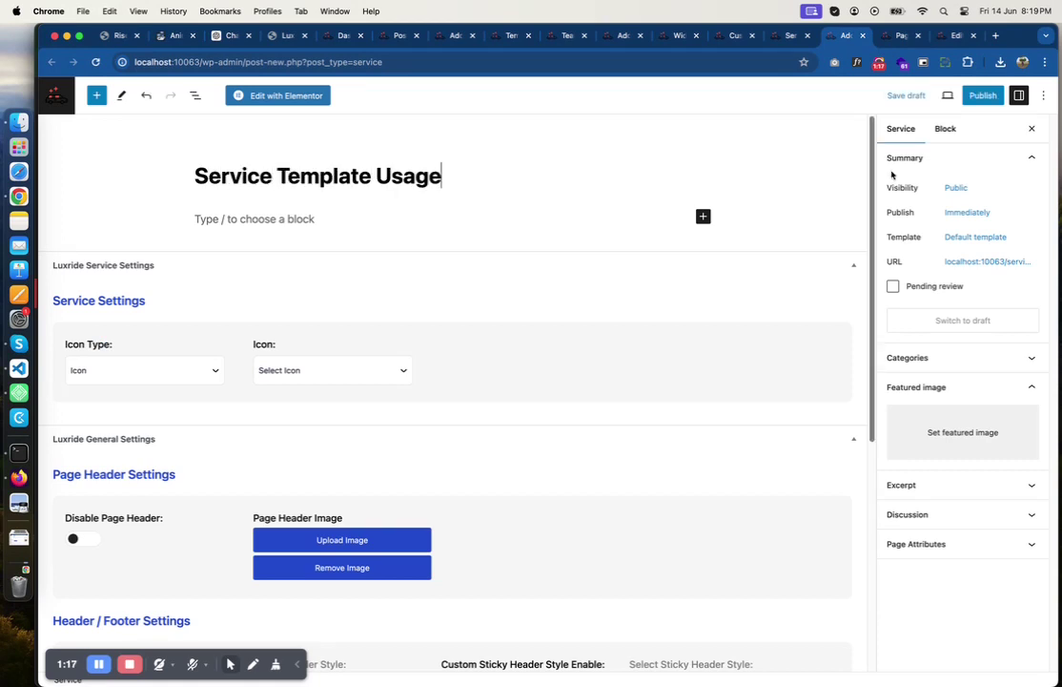
left_click(993, 96)
left_click(925, 96)
- Add a page titled "Page Template Usage" and publish it
left_click(898, 36)
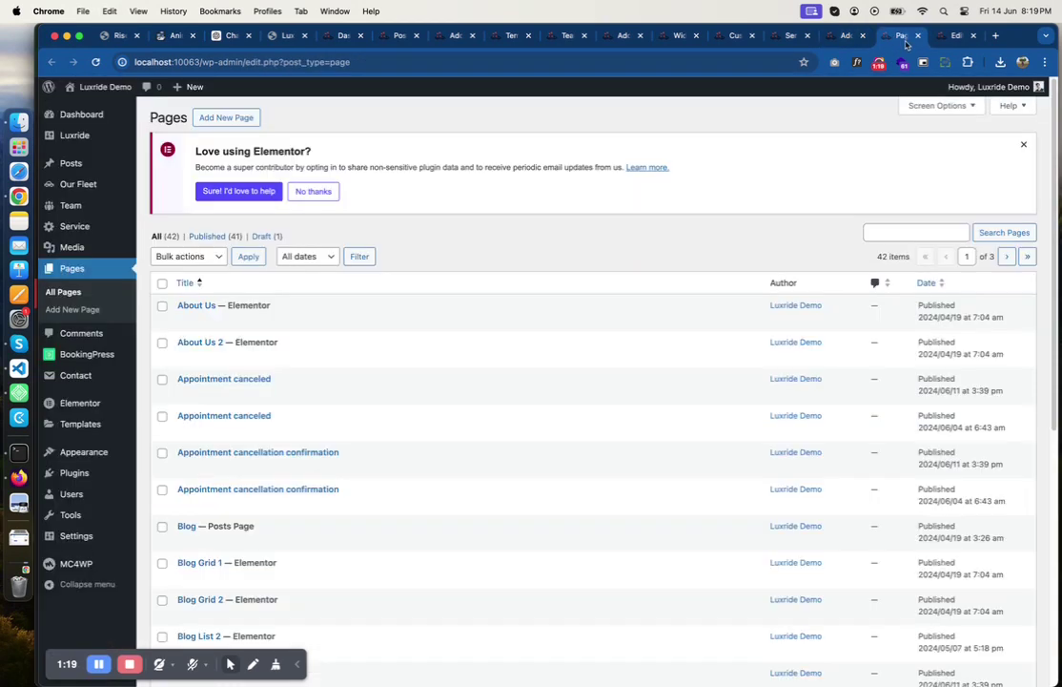
left_click(233, 121)
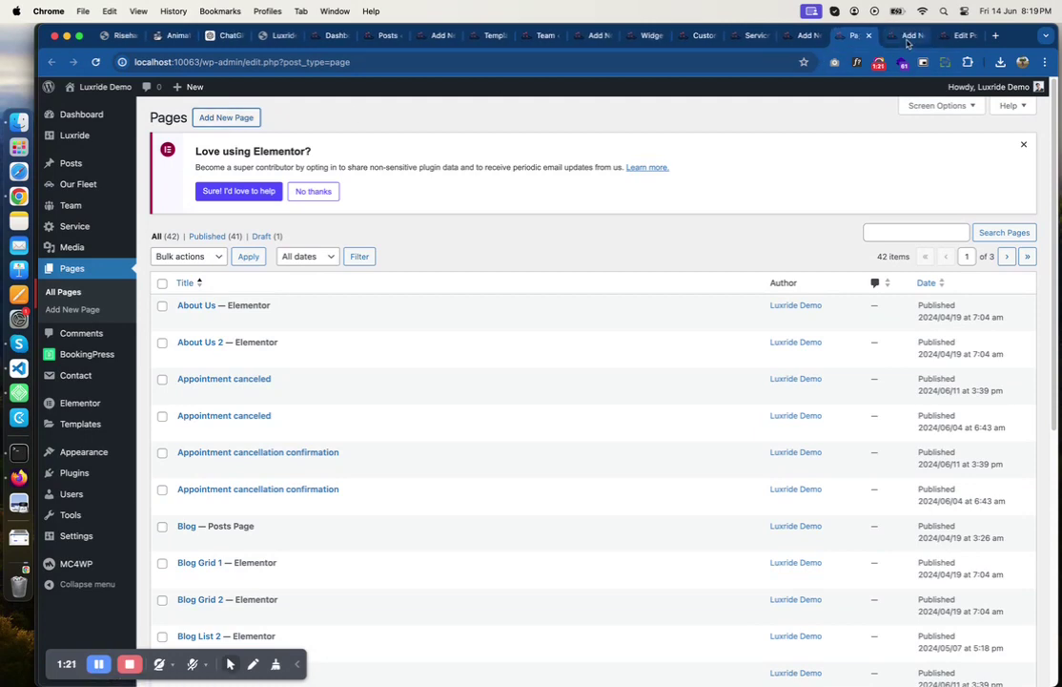
type("Template Usage")
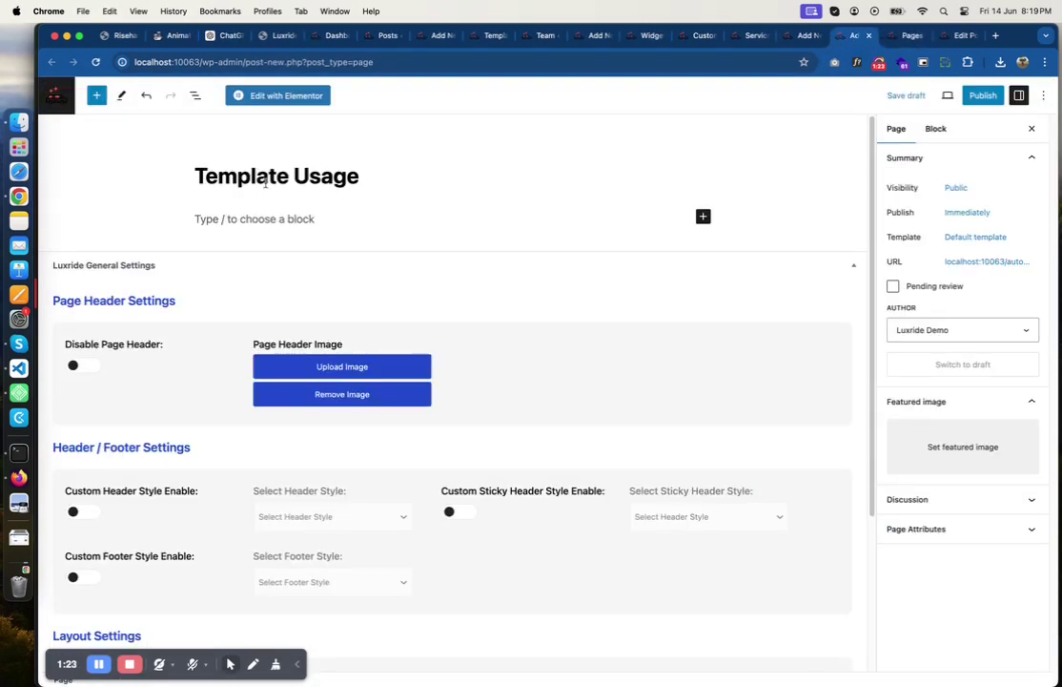
left_click(197, 176)
type("Page")
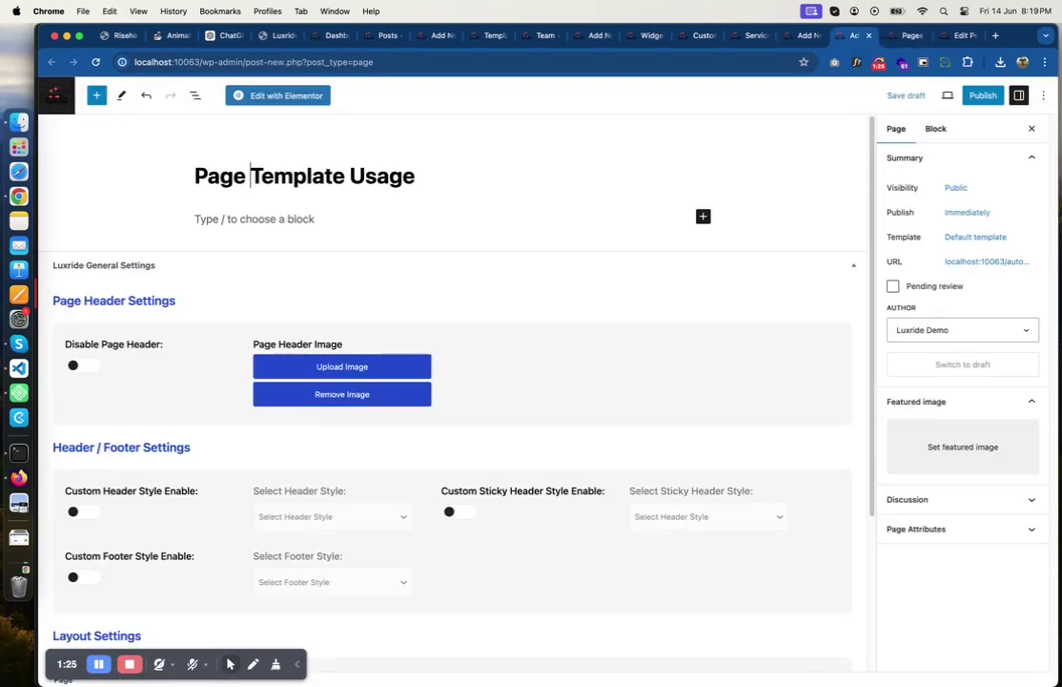
left_click(982, 96)
left_click(932, 95)
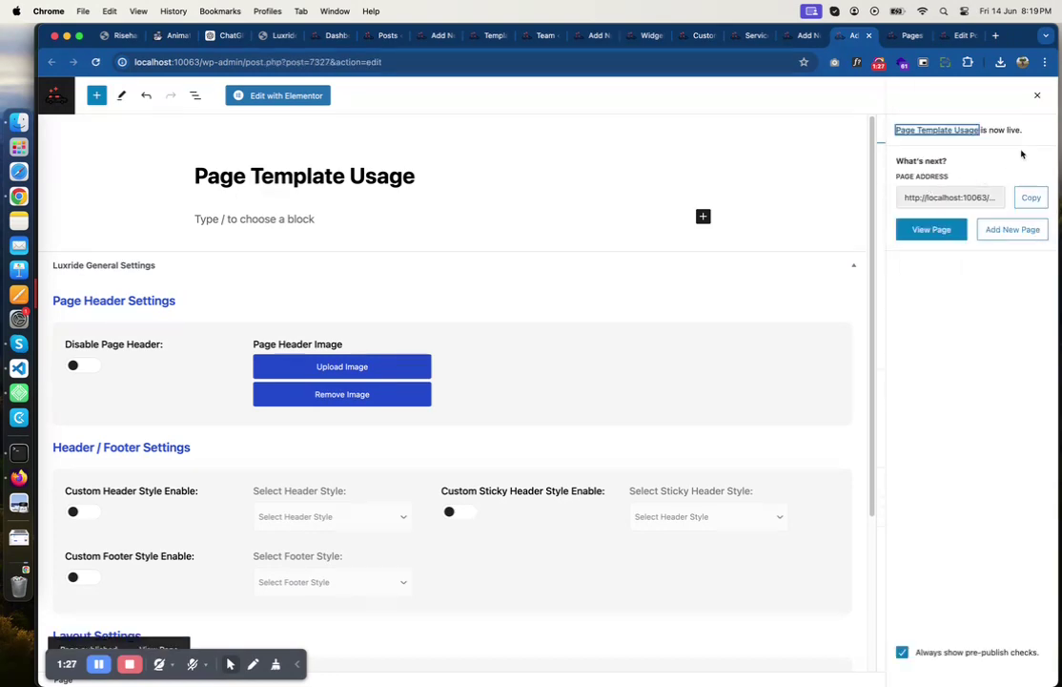
left_click(1037, 100)
- Close the browser tabs following the Posts list, reload the list and open the Template Usage post for editing in a new tab
left_click(386, 35)
right_click(386, 35)
left_click(429, 140)
key("super+r")
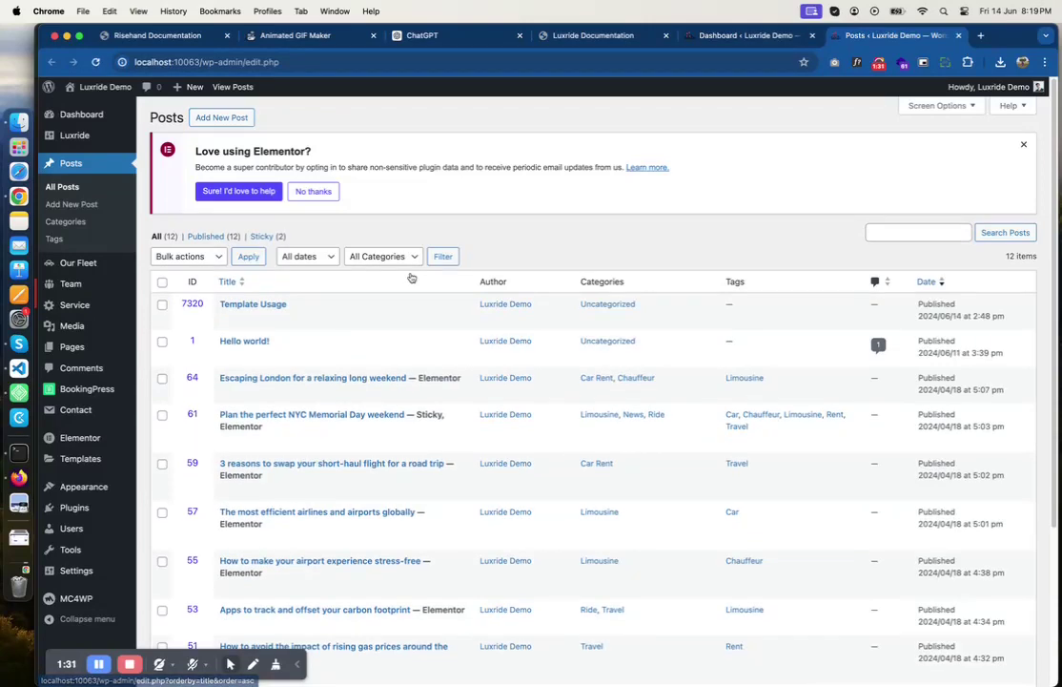
left_click(227, 318, "super")
left_click(908, 35)
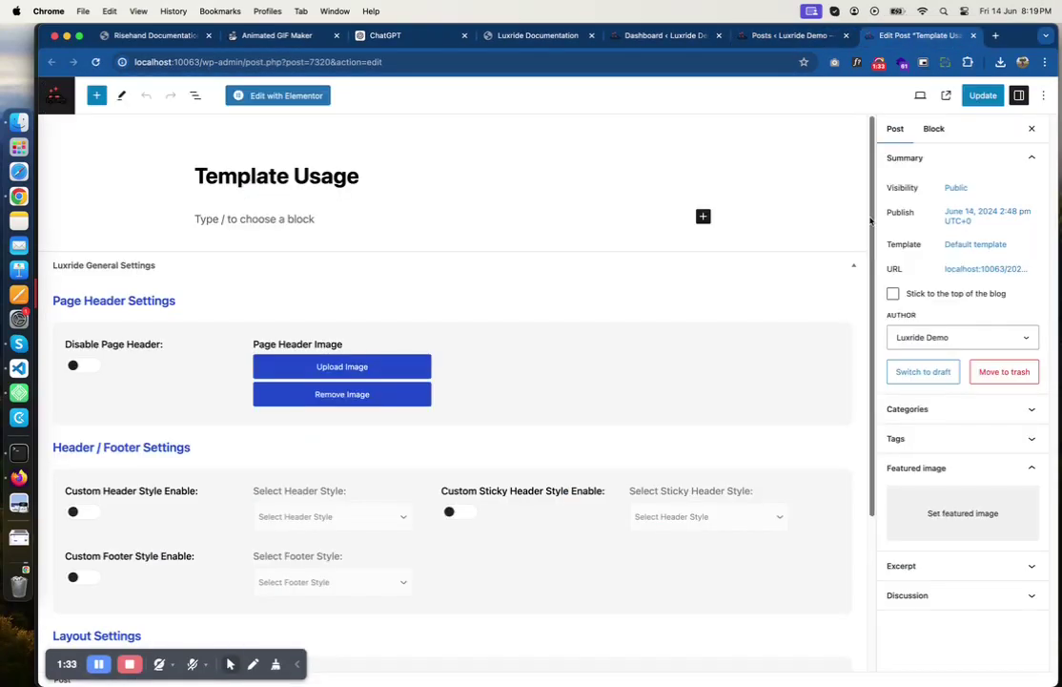
- Check the Template Usage post's template setting, then view the post on the site and examine its layout and sidebar
left_click(965, 245)
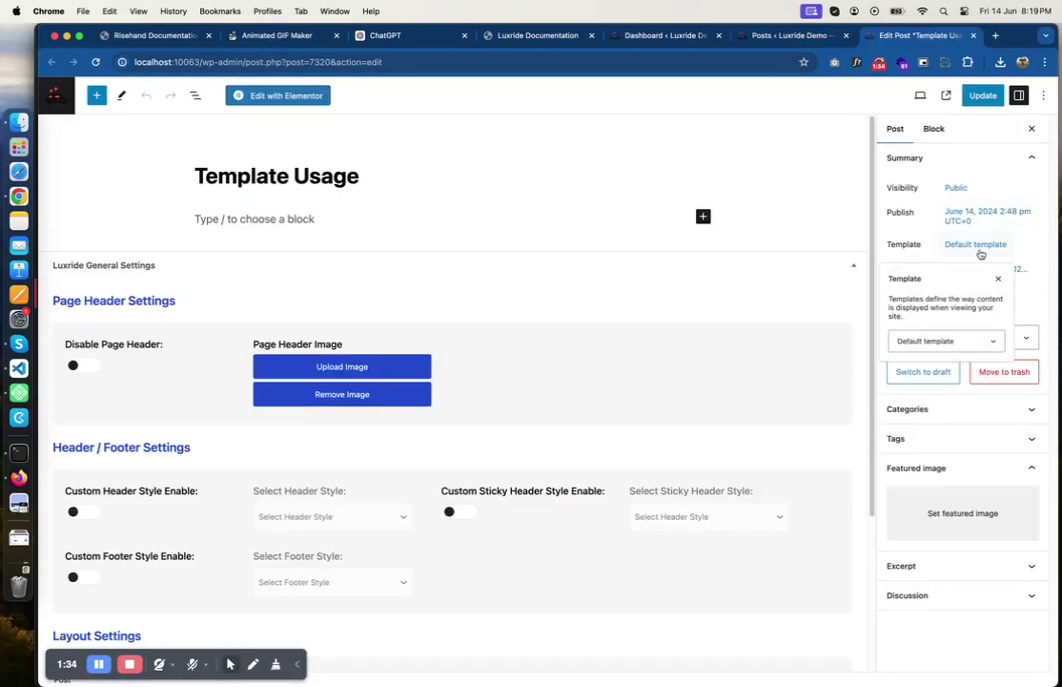
left_click(946, 95)
scroll(541, 289, "down", 5)
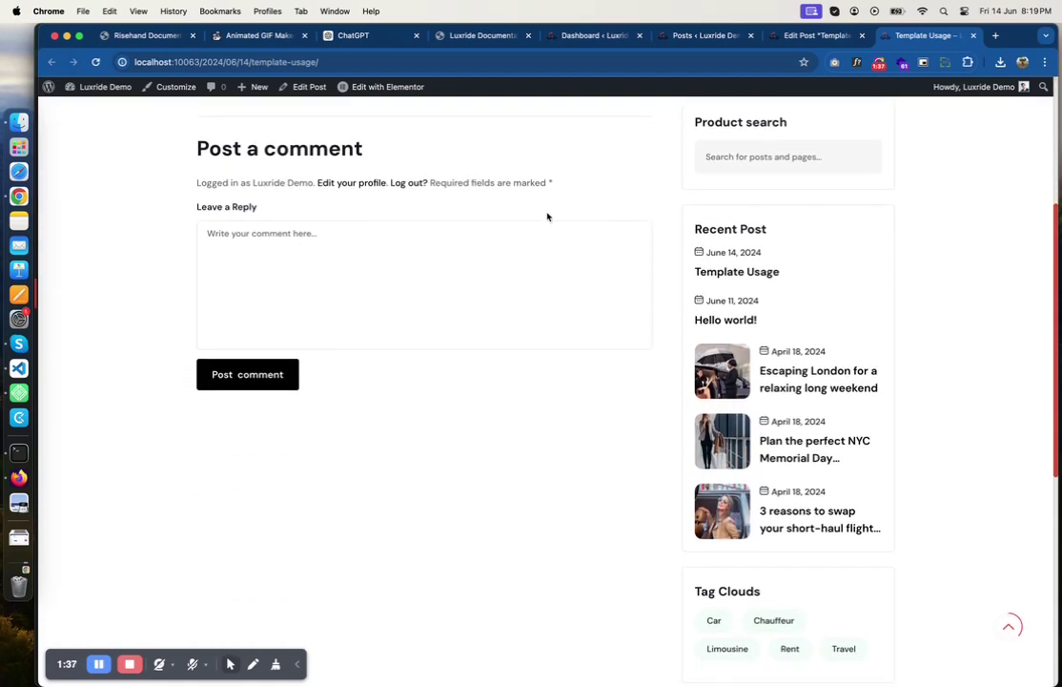
scroll(346, 272, "up", 5)
scroll(538, 341, "down", 10)
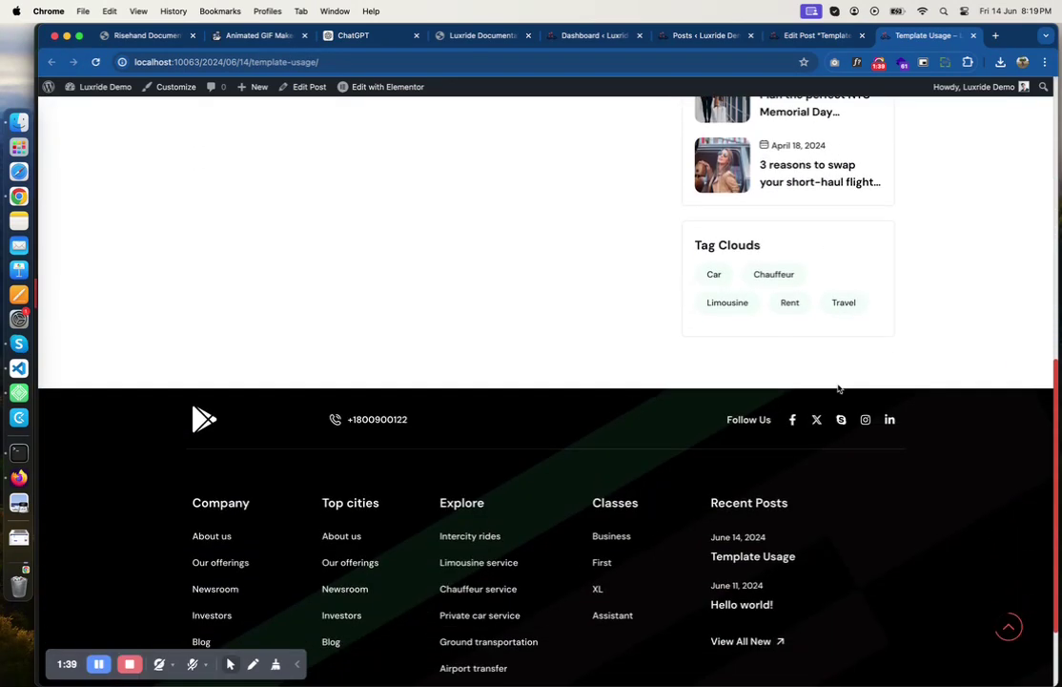
- Set the Template Usage post's template to Luxride Boxed and update the post
left_click(834, 34)
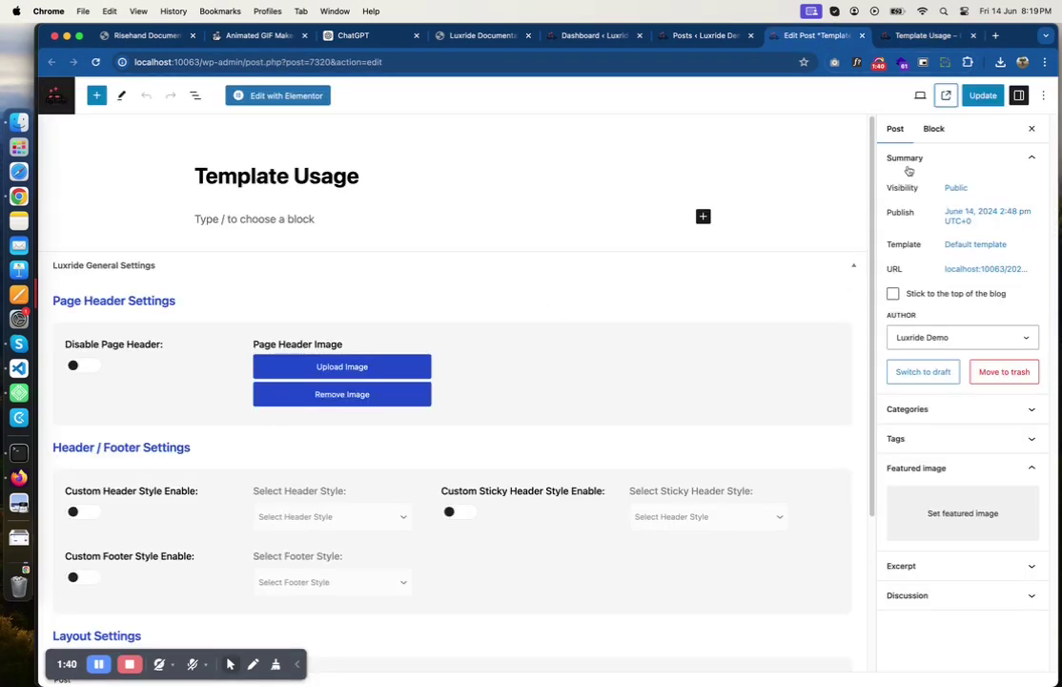
left_click(973, 246)
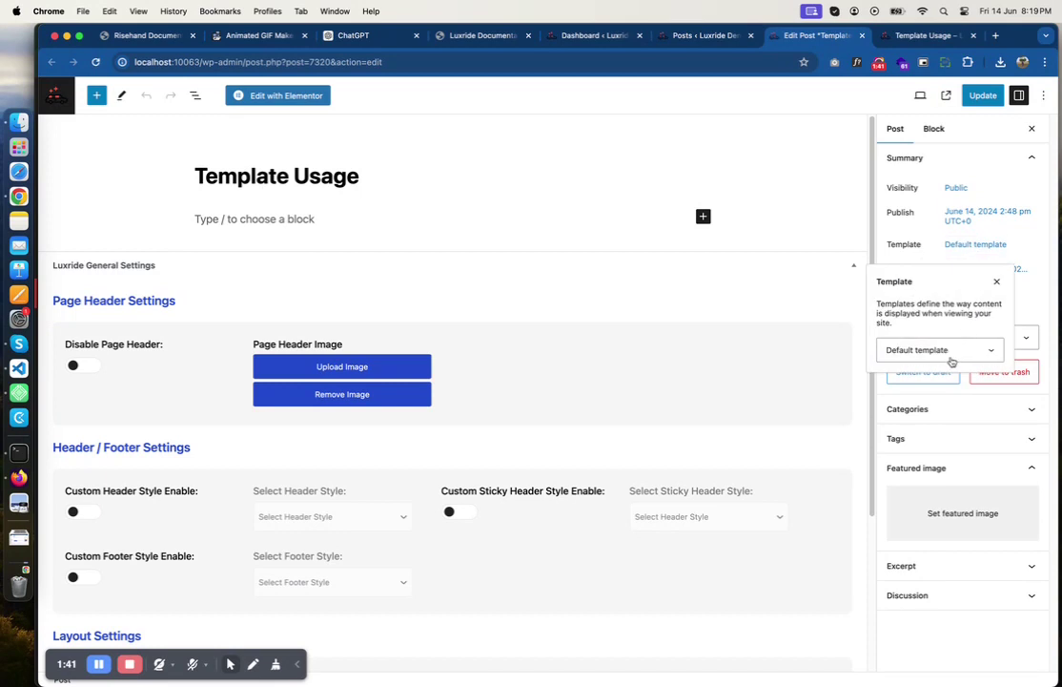
left_click(882, 65)
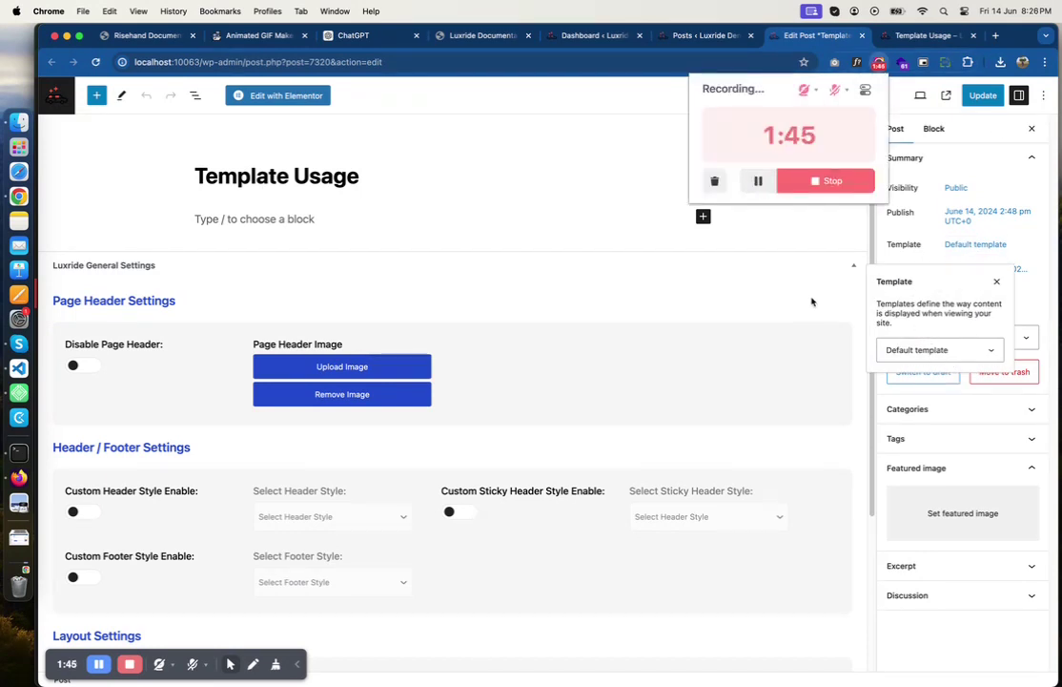
left_click(942, 305)
left_click(899, 40)
scroll(707, 147, "down", 15)
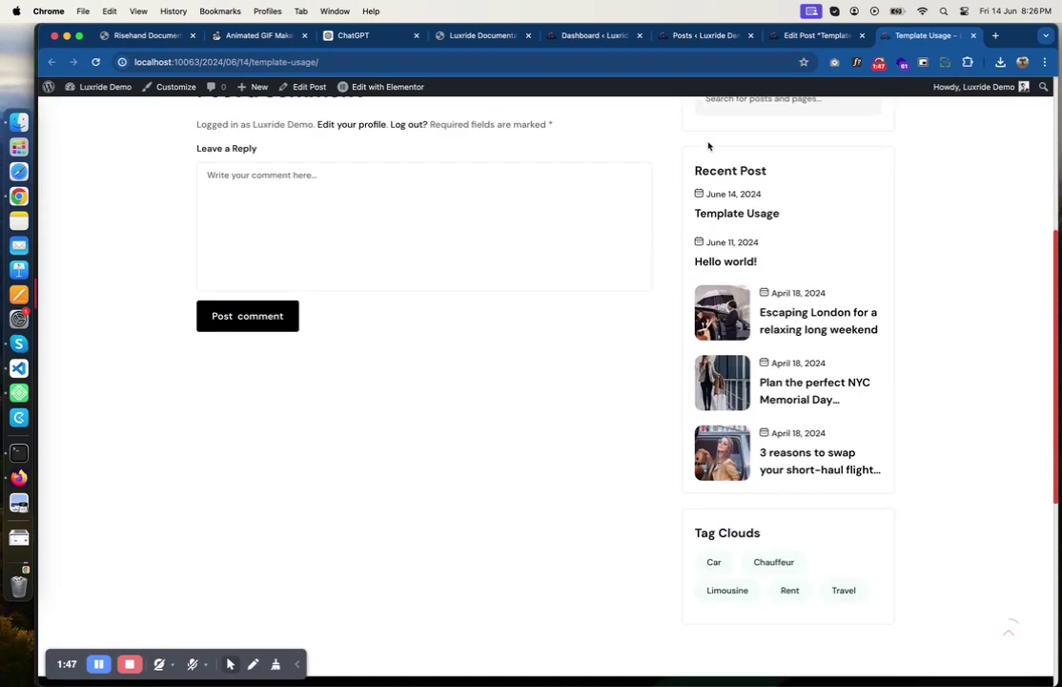
key("ctrl+shift+Tab")
left_click(917, 350)
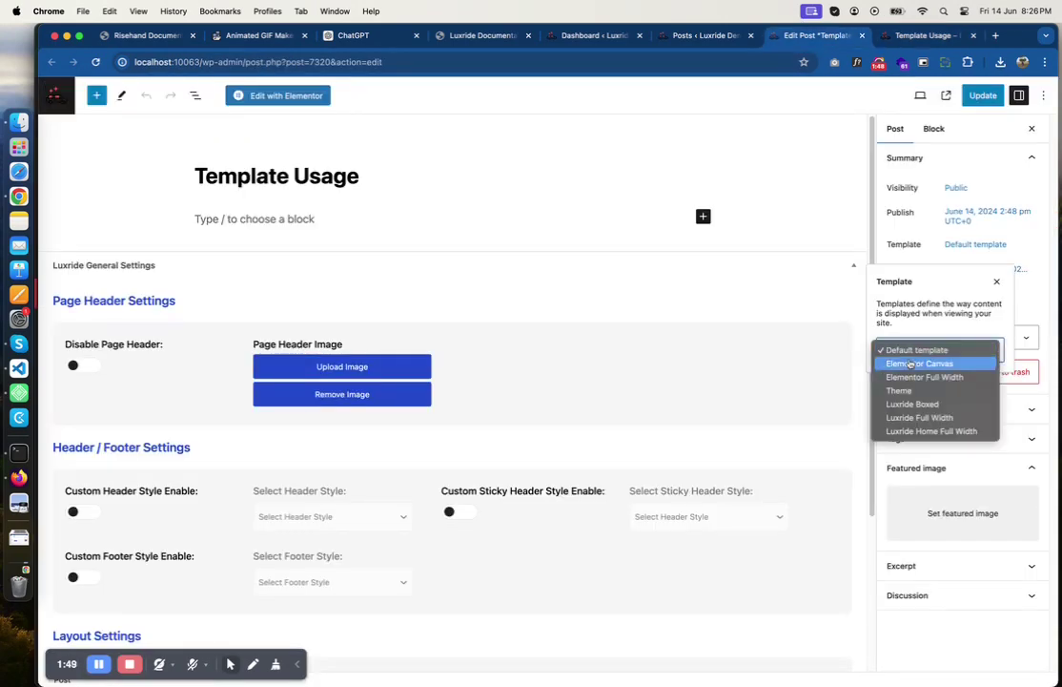
left_click(907, 404)
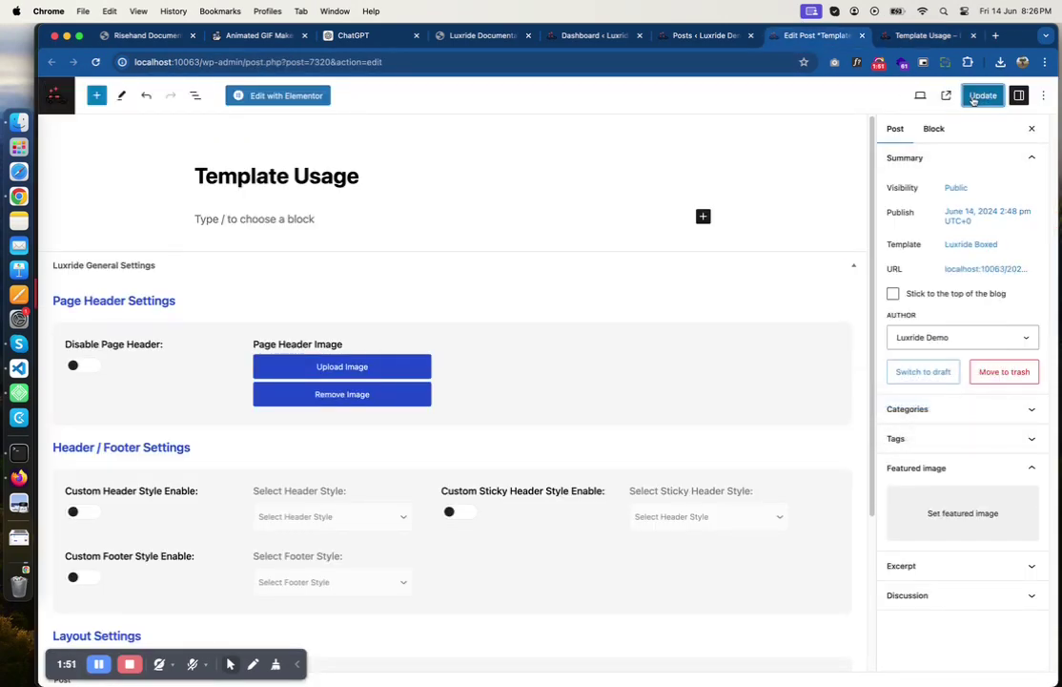
- View the updated Template Usage post on the site and examine its boxed layout from header to footer
left_click(946, 95)
scroll(479, 342, "down", 5)
scroll(479, 346, "up", 5)
scroll(1021, 601, "down", 3)
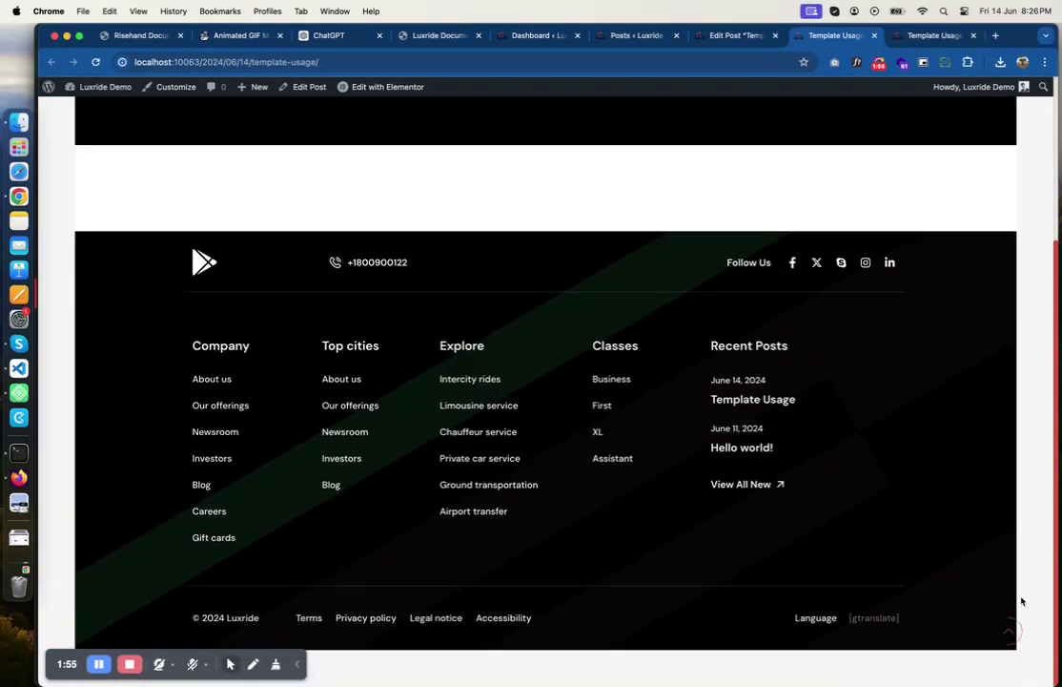
scroll(72, 160, "up", 3)
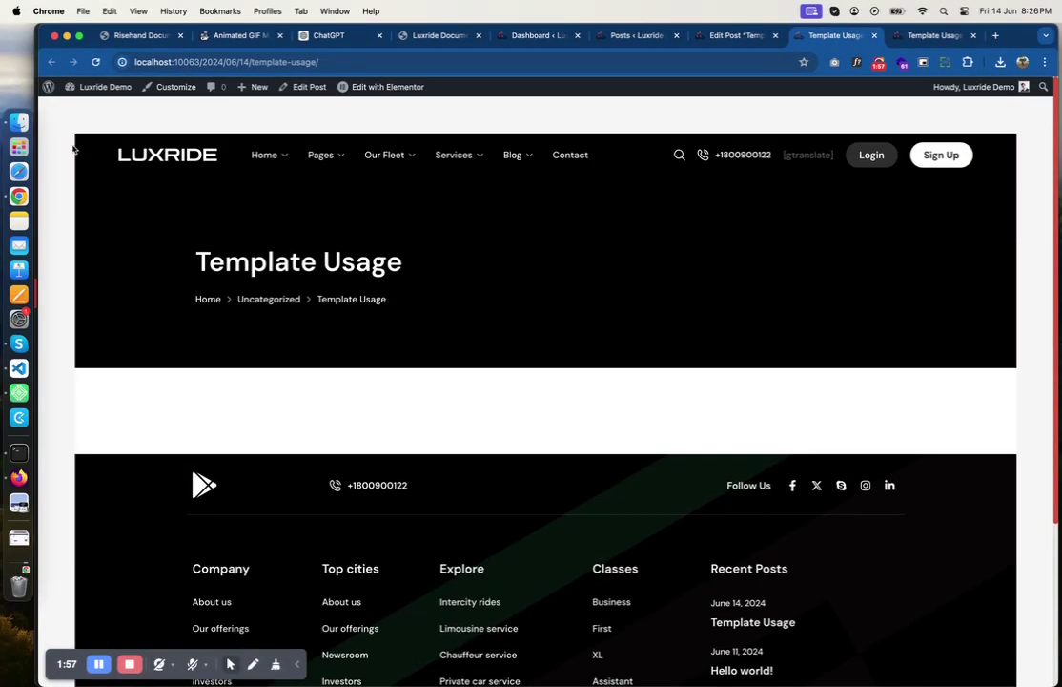
- Change the Template Usage post's template to Luxride Full Width, update it and check the post on the site
left_click(755, 35)
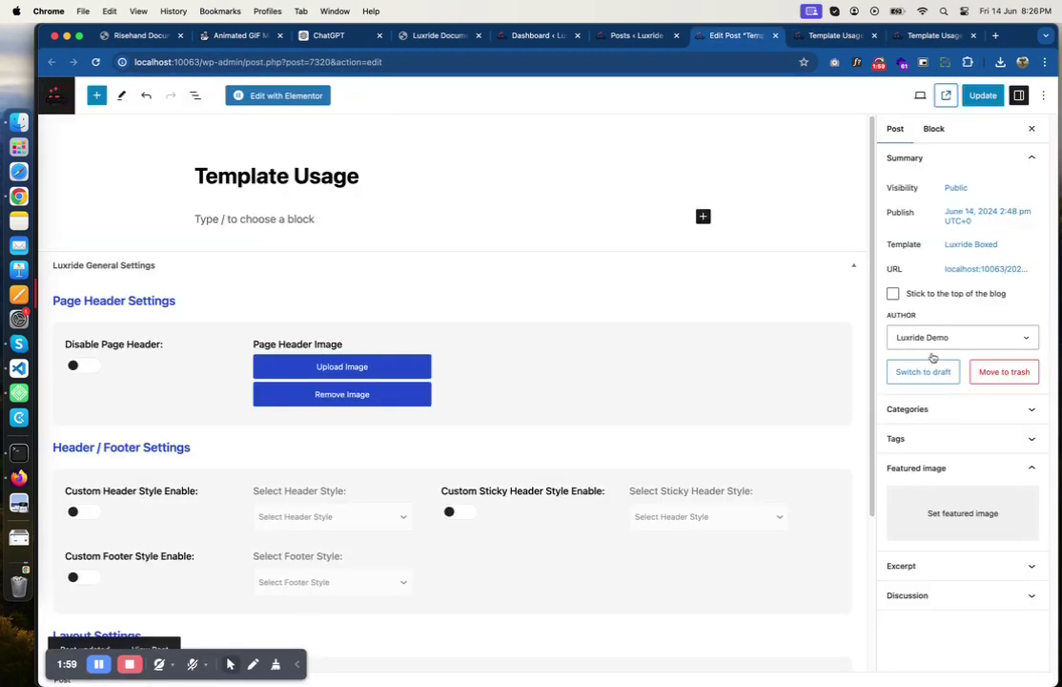
left_click(971, 244)
left_click(944, 349)
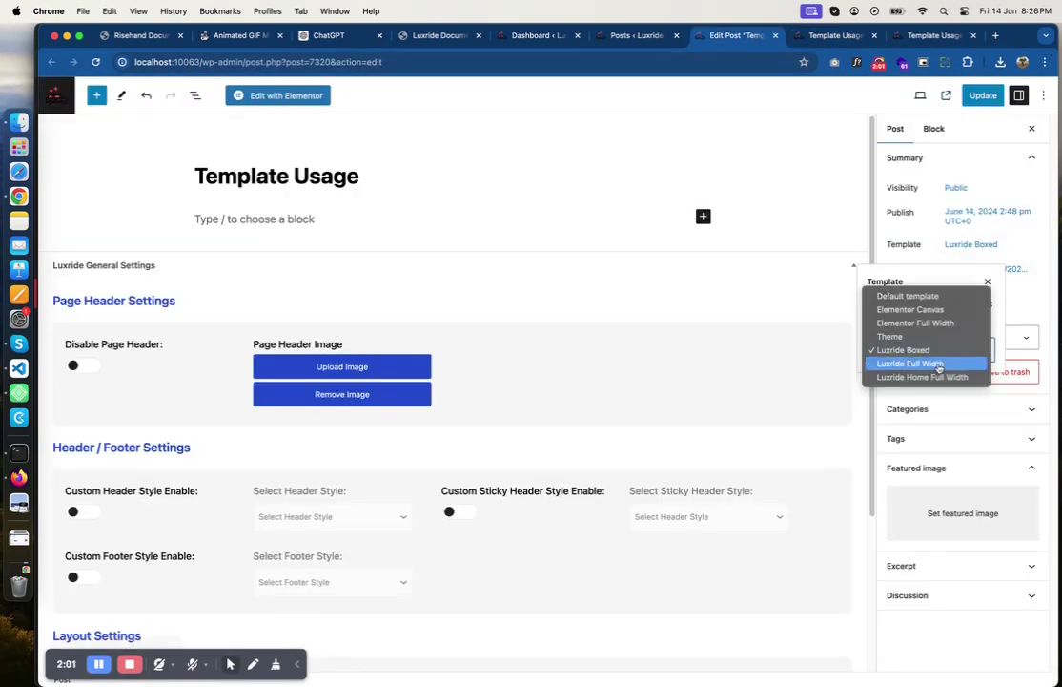
left_click(932, 363)
left_click(968, 101)
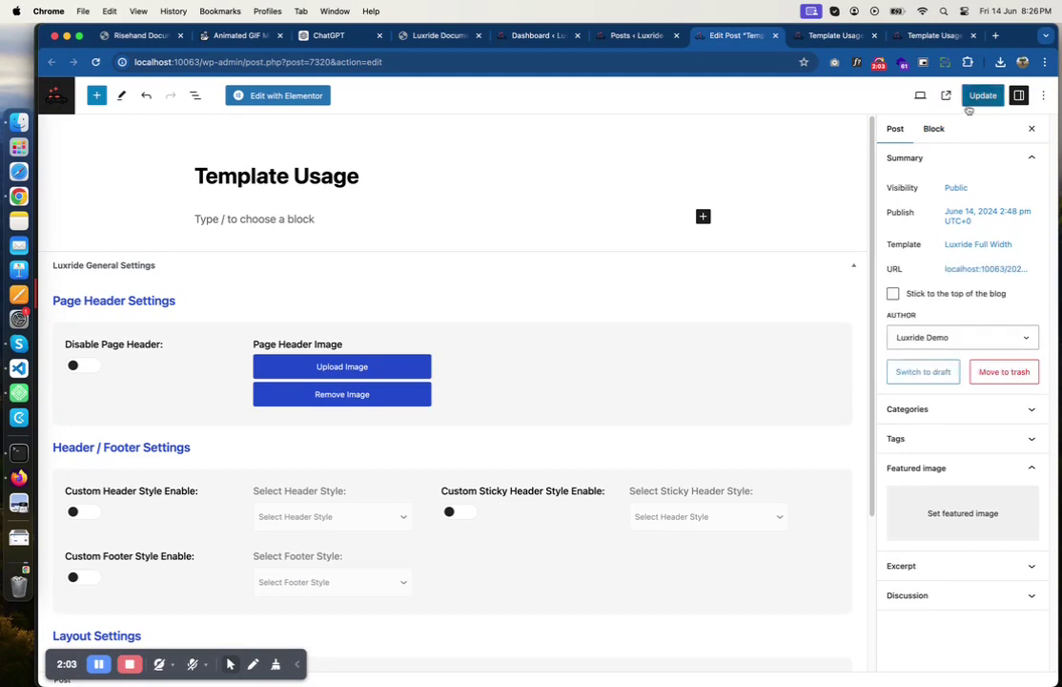
left_click(890, 39)
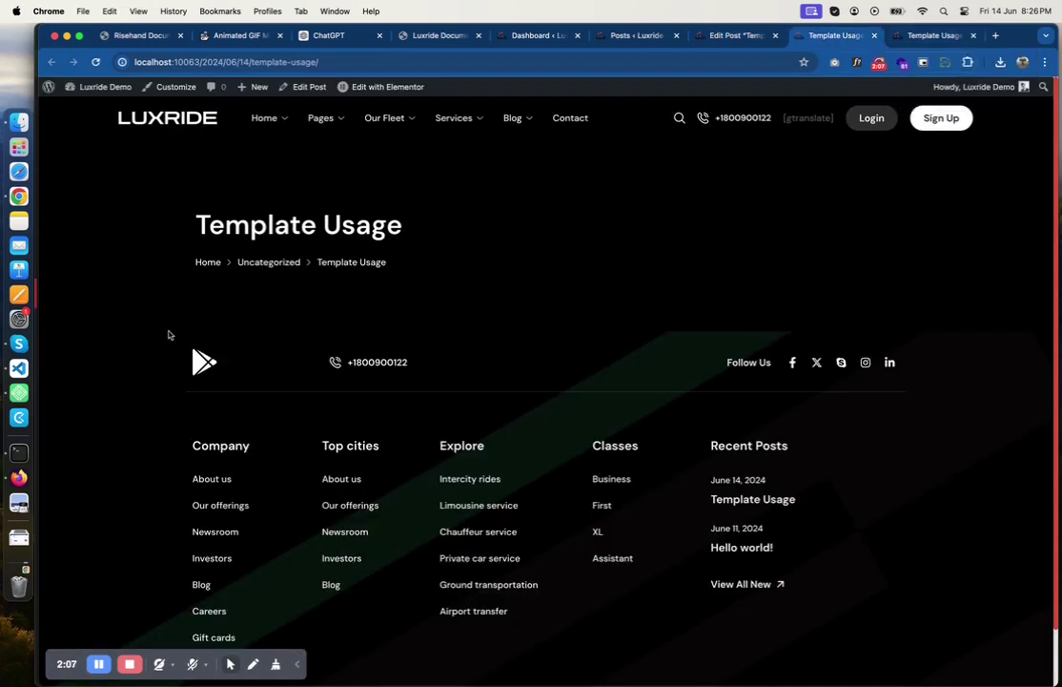
- Switch the Template Usage post's template to Luxride Home Full Width, update it and reload the post on the site
left_click(736, 30)
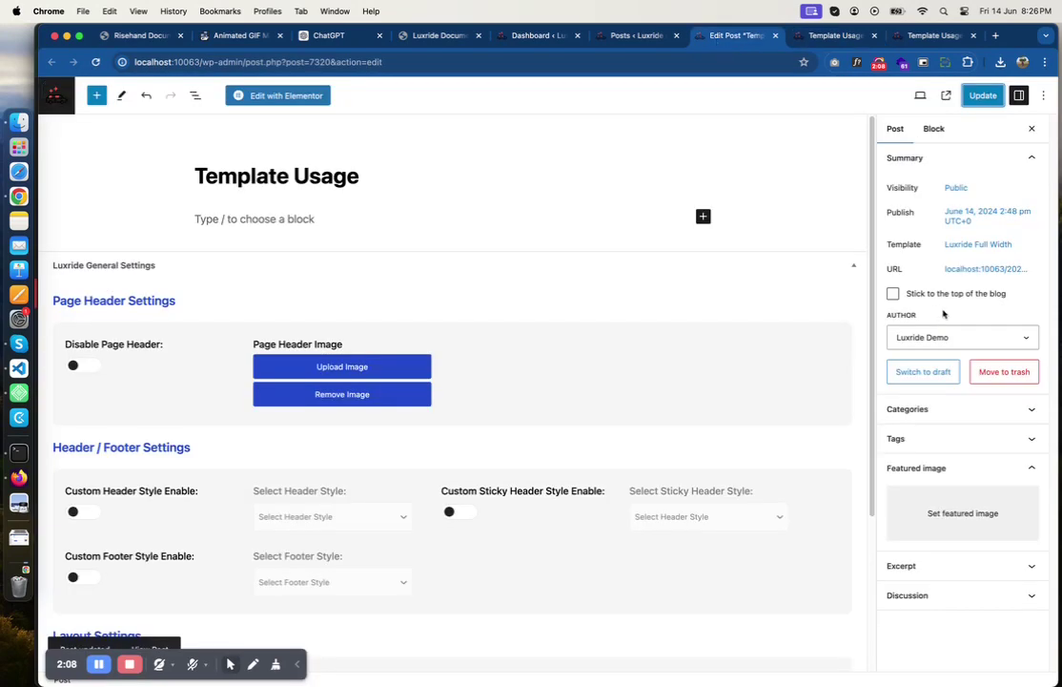
left_click(975, 251)
left_click(953, 346)
left_click(939, 363)
left_click(979, 99)
left_click(835, 35)
key("super+r")
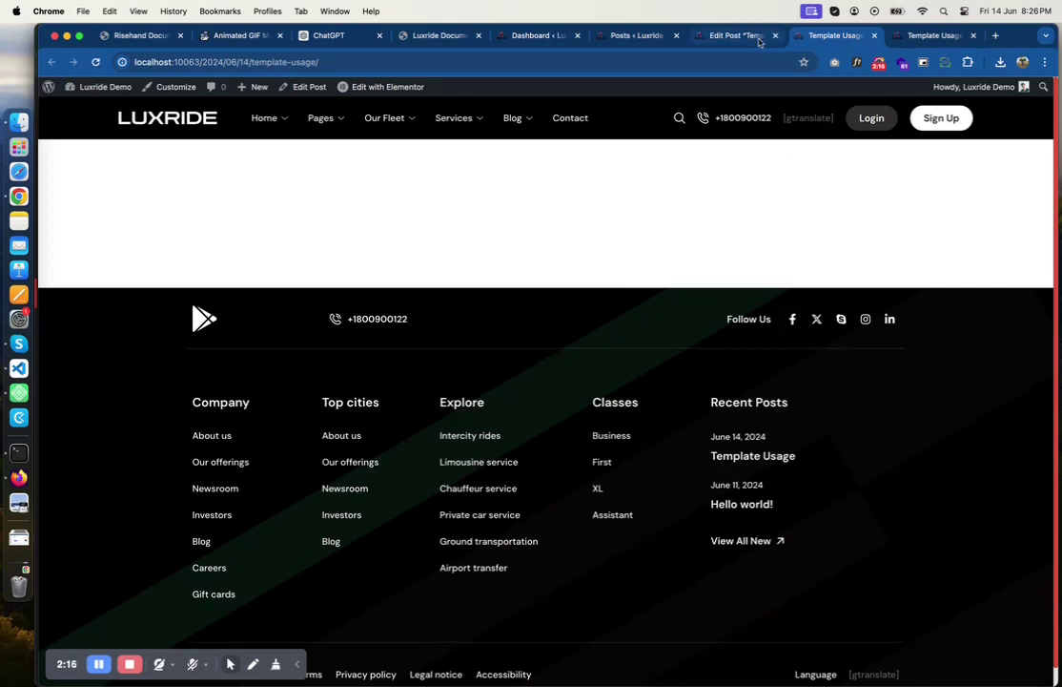
- Add an Our Fleet entry titled "Fleet Tempalte Usage" with the default template and publish it
left_click(549, 36)
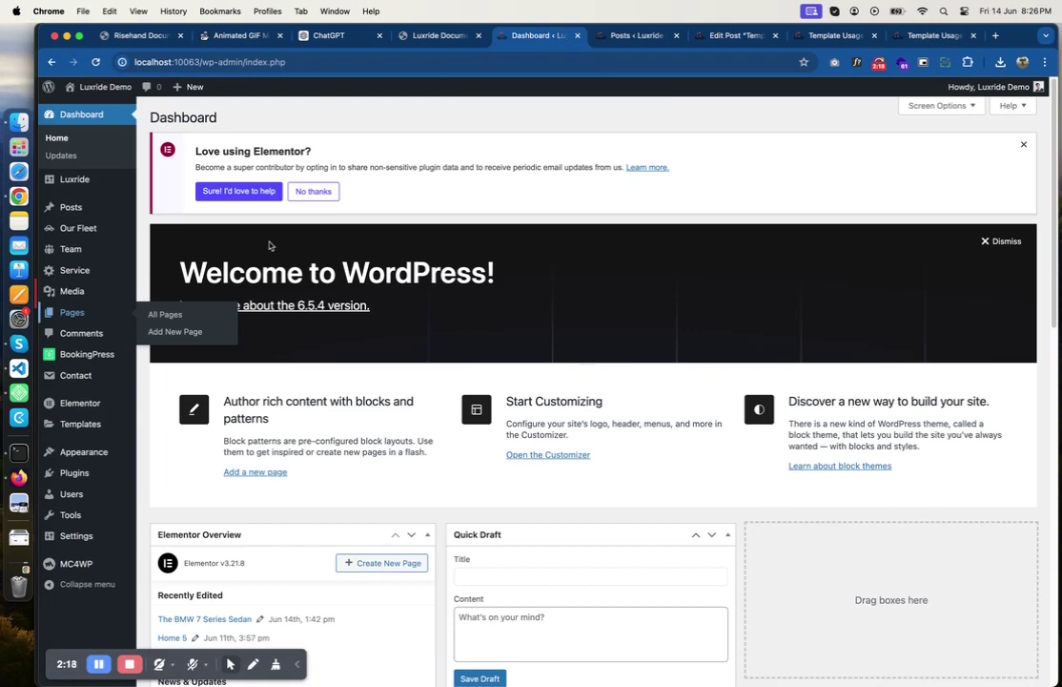
left_click(78, 228)
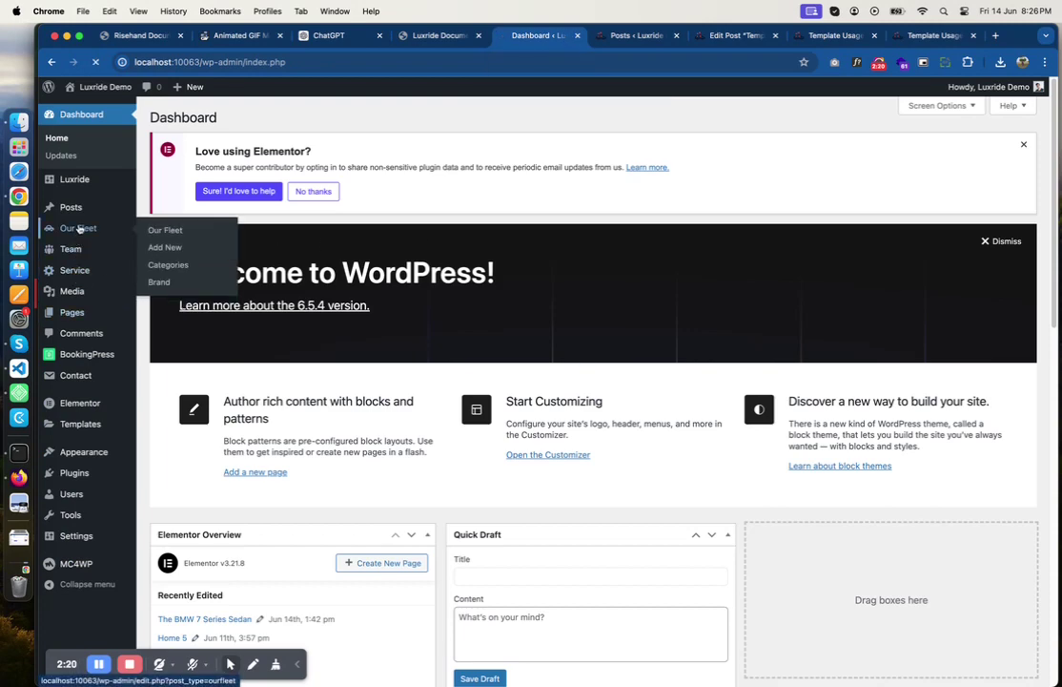
left_click(234, 118)
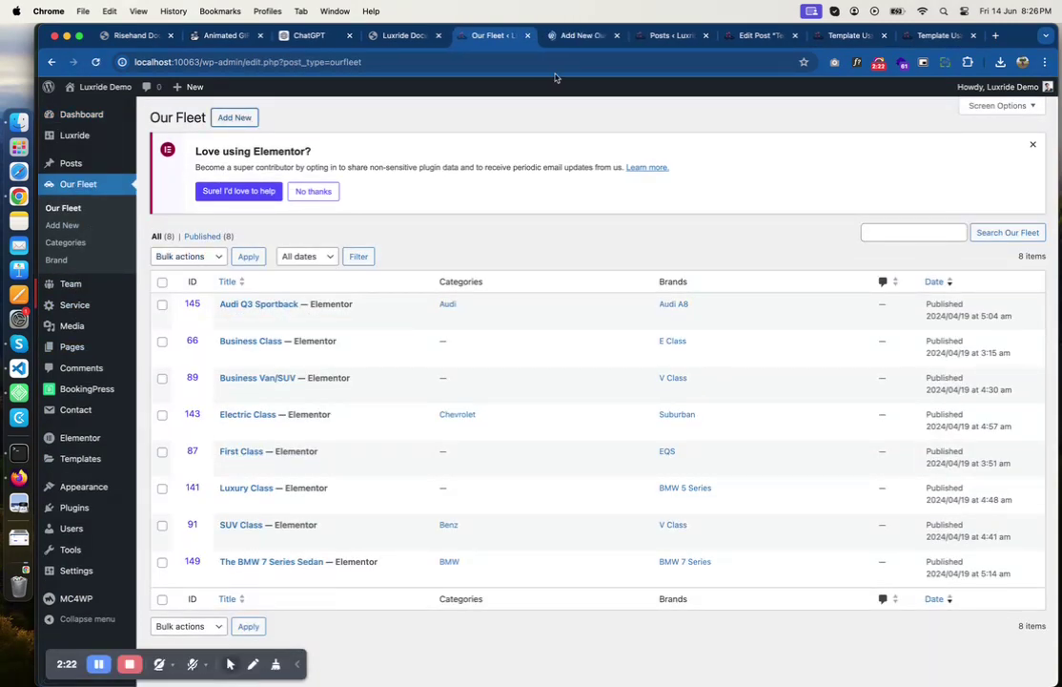
type("Tempalte Usage")
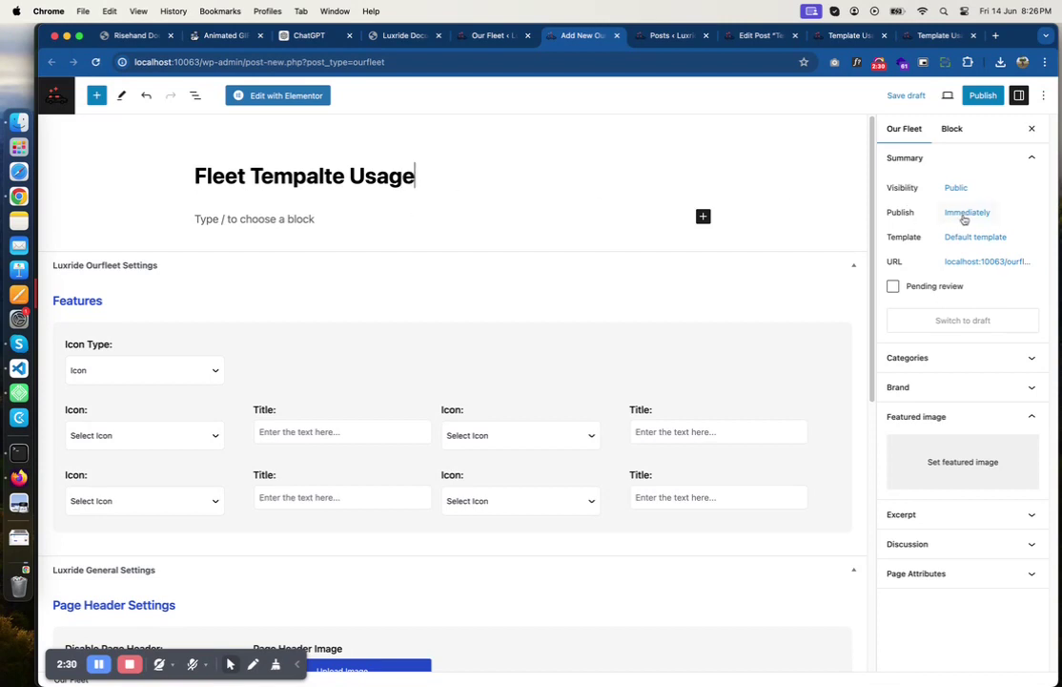
left_click(975, 237)
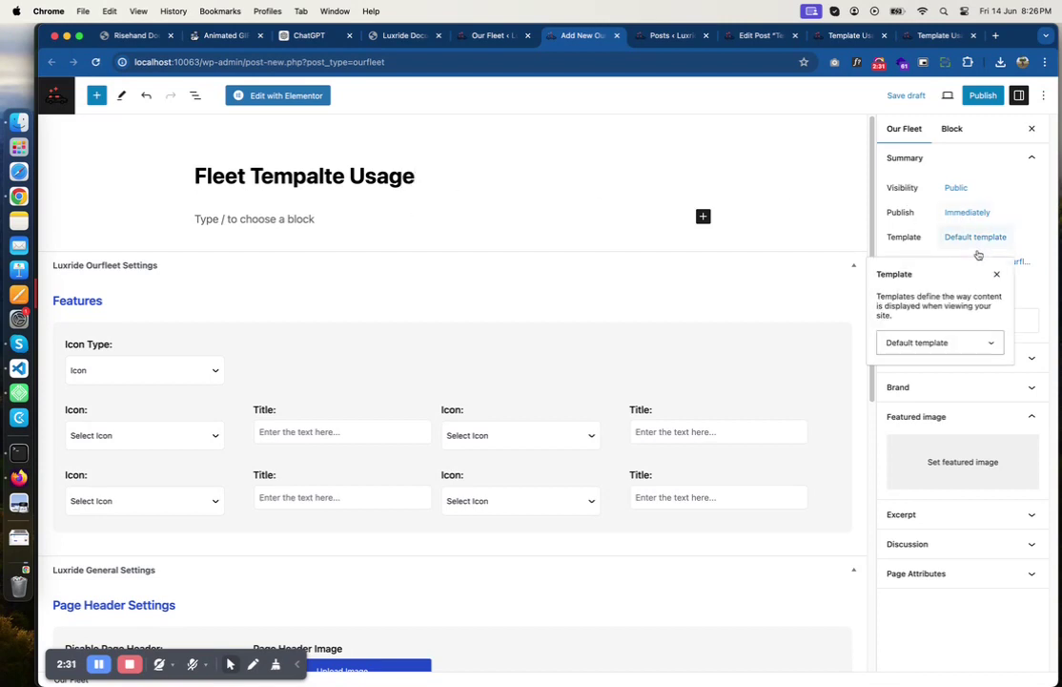
left_click(923, 343)
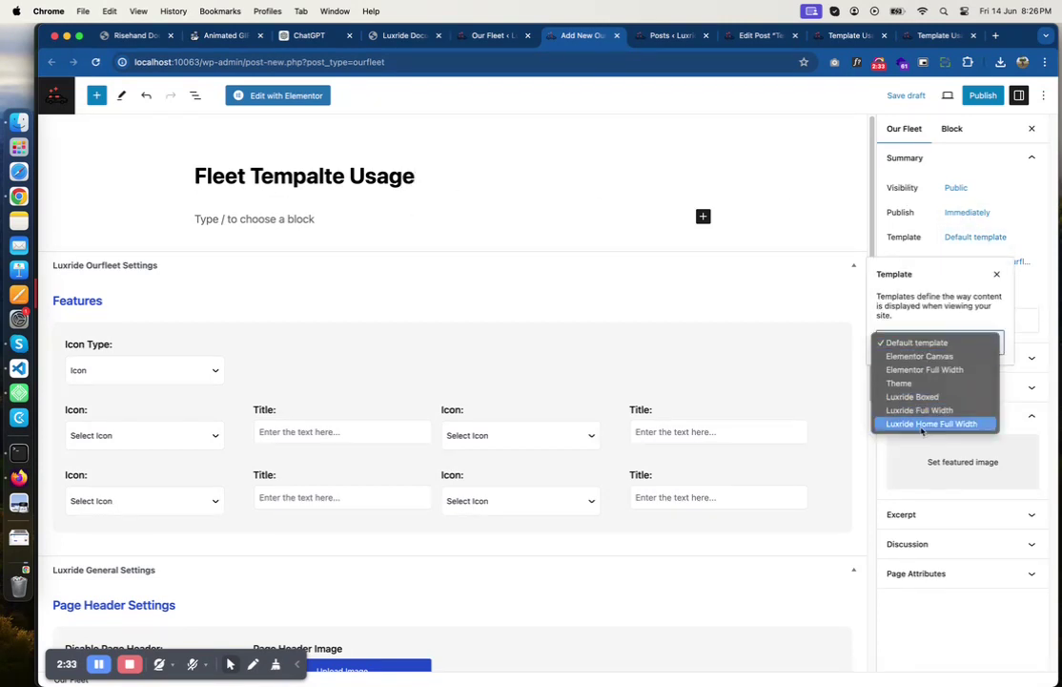
left_click(983, 96)
left_click(983, 96)
left_click(918, 96)
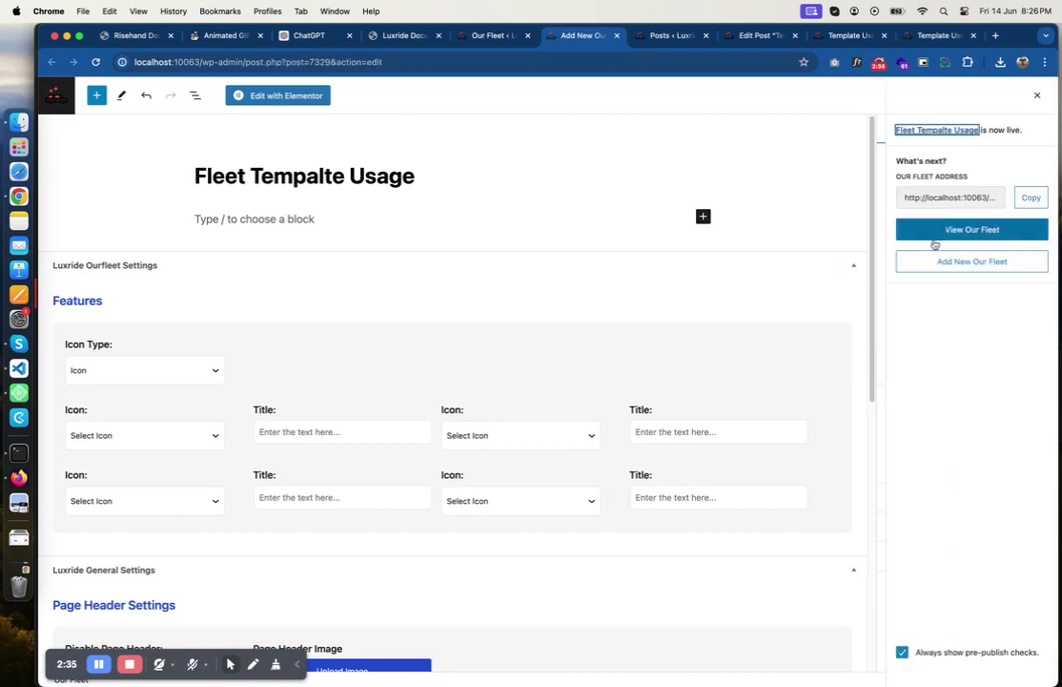
left_click(1039, 96)
- Set the new fleet entry's template to Luxride Boxed, update it and view it on the site
left_click(975, 244)
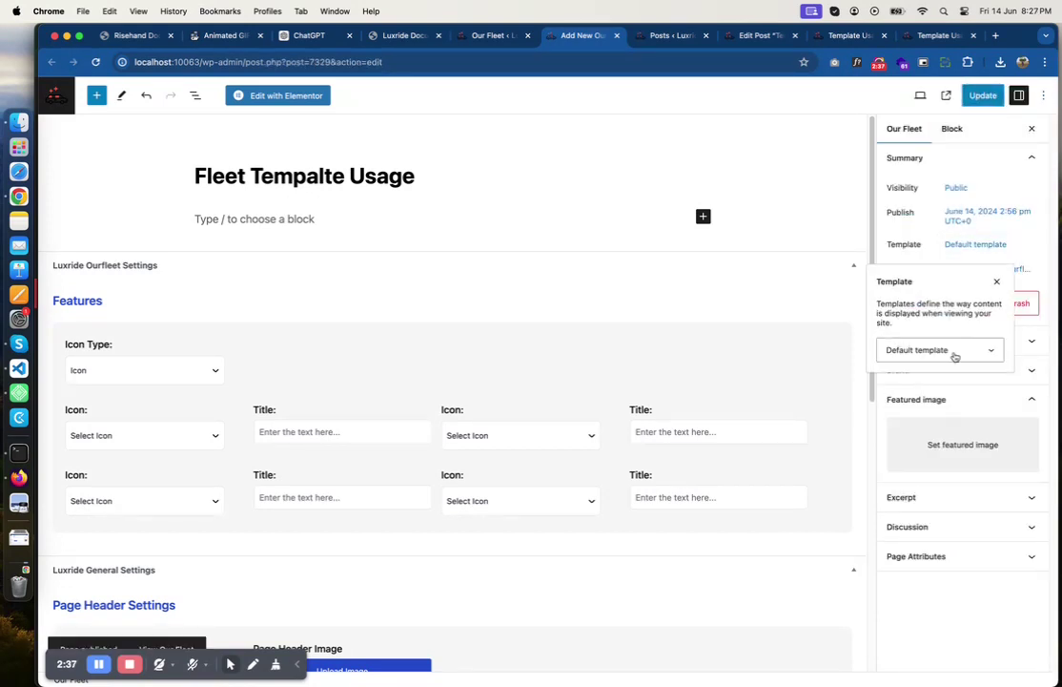
left_click(956, 351)
left_click(922, 409)
left_click(977, 96)
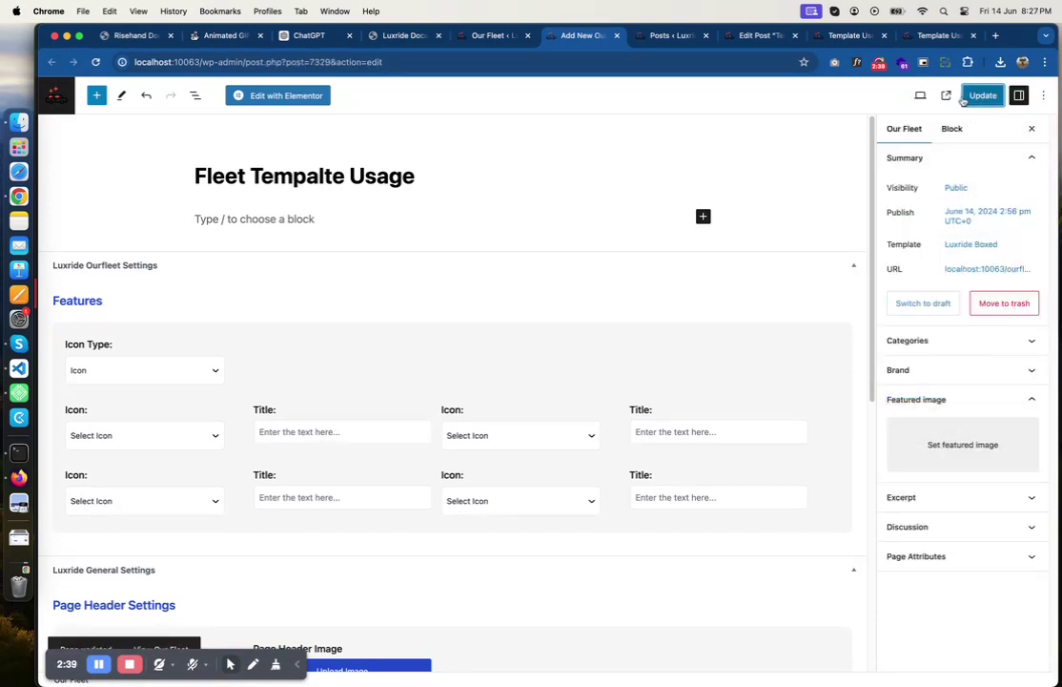
left_click(946, 96)
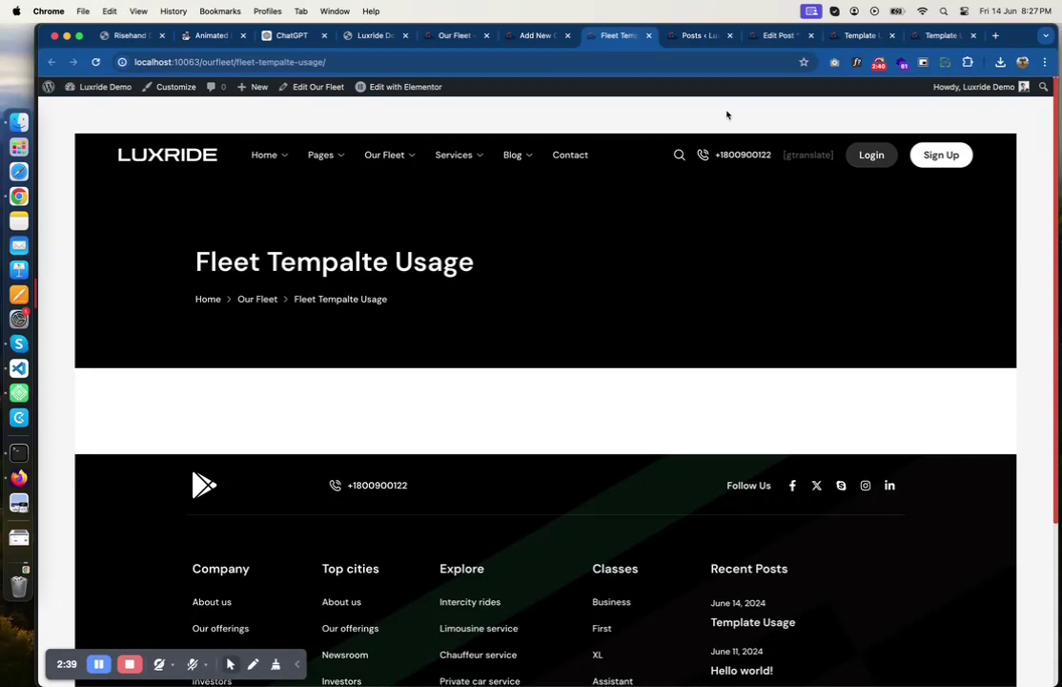
- Go to the Team list and open the first team member for editing in a new tab
left_click(535, 36)
left_click(461, 37)
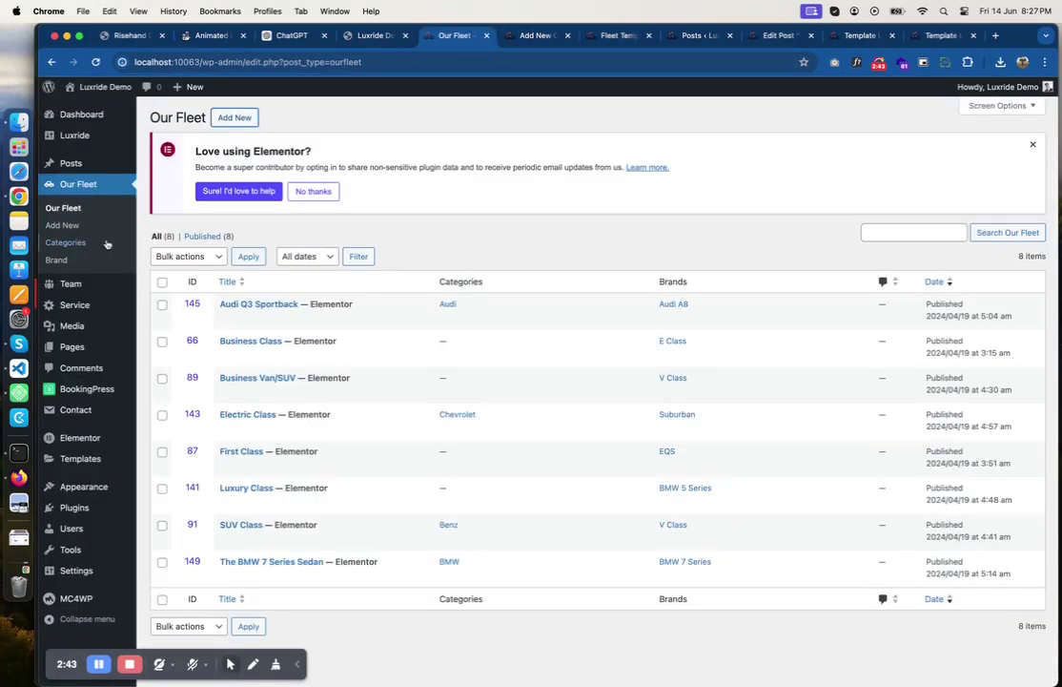
left_click(65, 286)
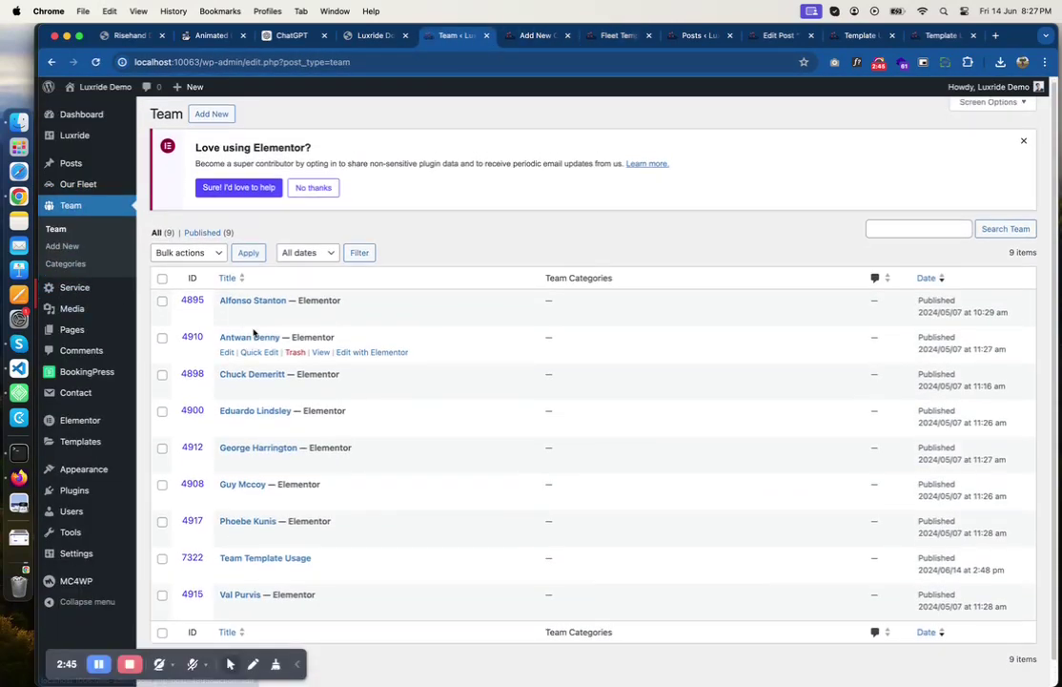
scroll(259, 278, "down", 1)
left_click(226, 290)
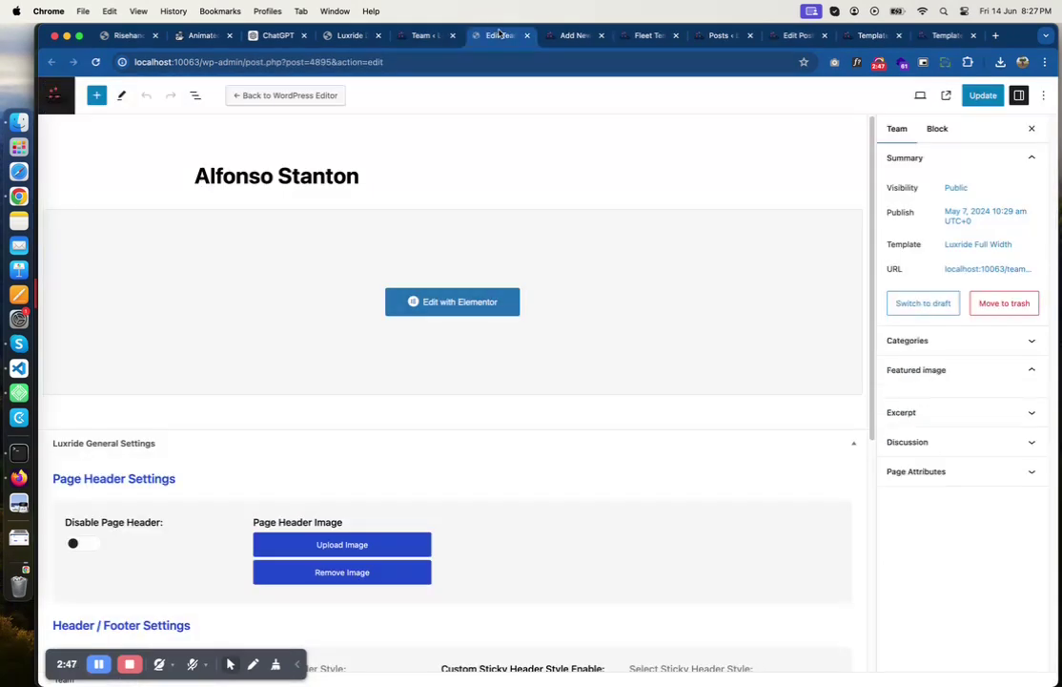
- Set the team member's template to Luxride Boxed and update the entry
left_click(977, 246)
left_click(944, 350)
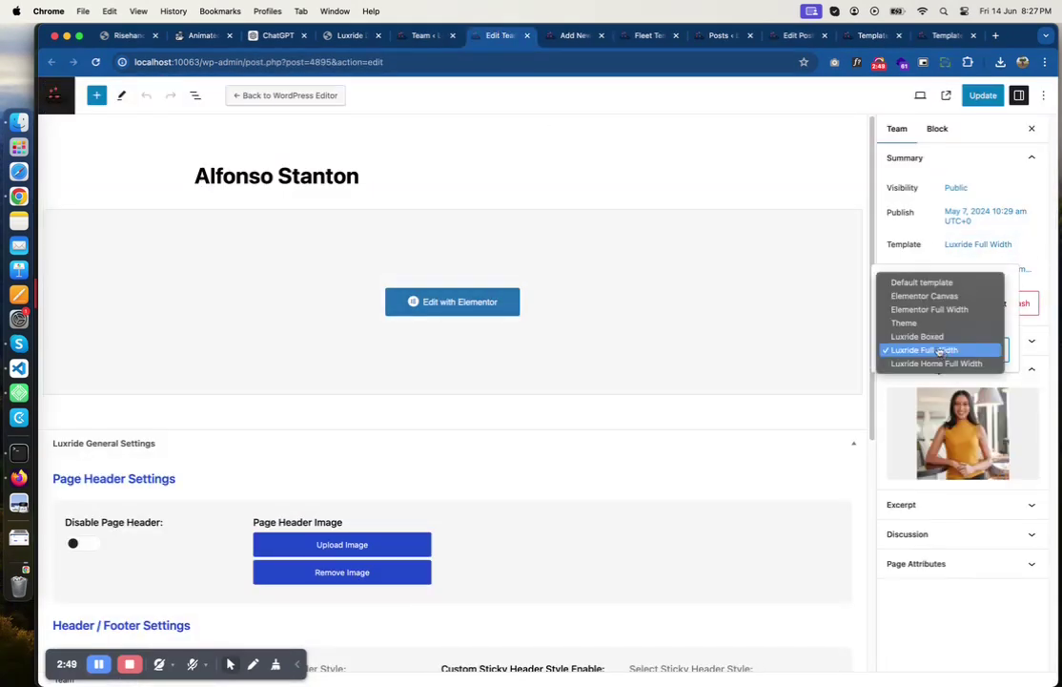
left_click(915, 336)
left_click(984, 97)
- View the team member's page on the site and examine its boxed layout from header to footer
left_click(946, 97)
scroll(560, 315, "down", 15)
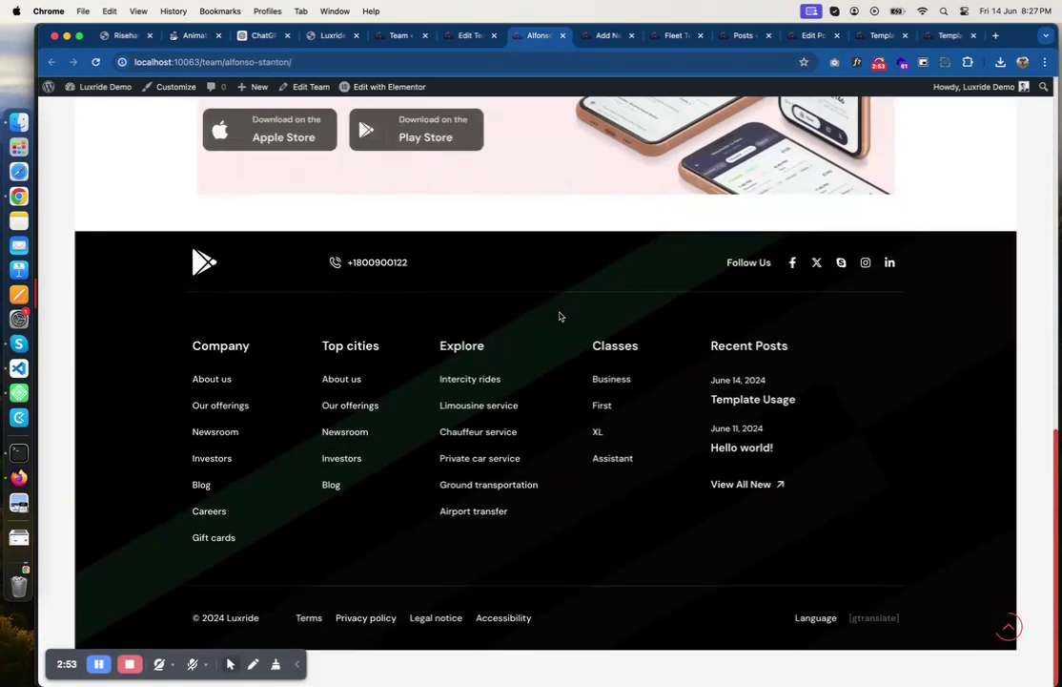
scroll(560, 315, "up", 10)
scroll(560, 316, "up", 4)
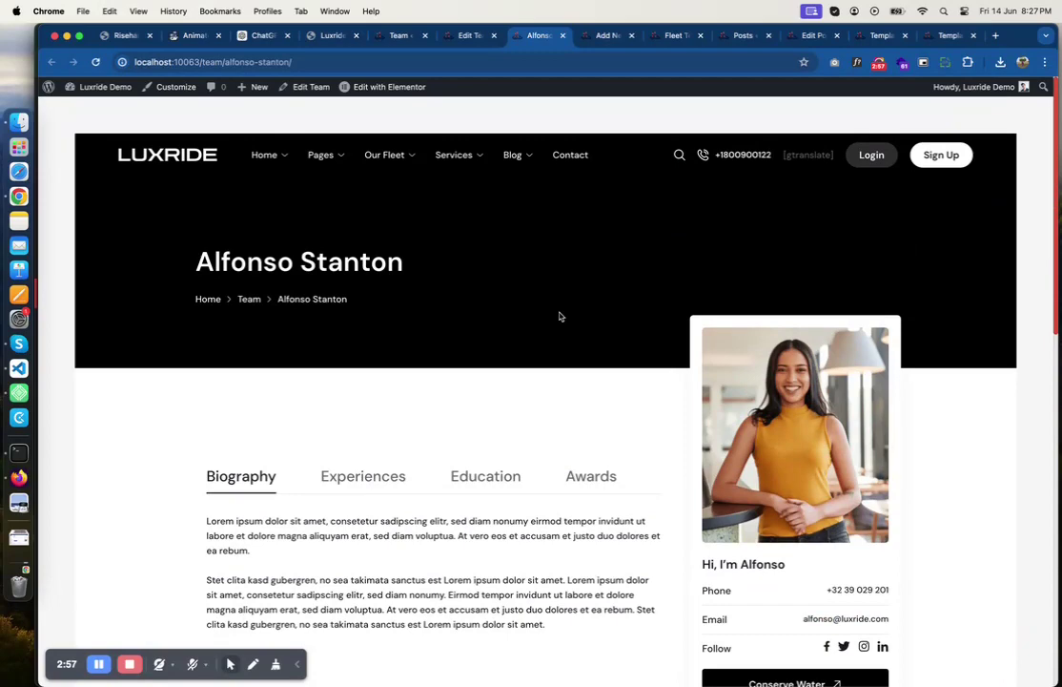
scroll(560, 315, "down", 15)
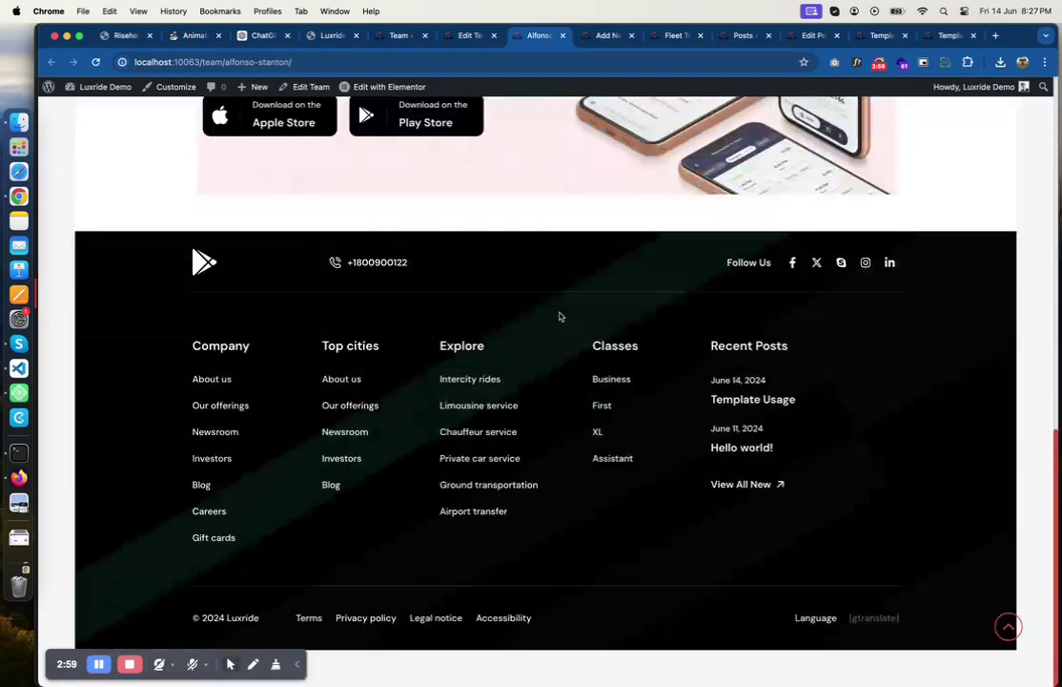
scroll(559, 316, "up", 15)
- Go to the Service list and open the Airport Transfers service for editing in a new tab
left_click(466, 37)
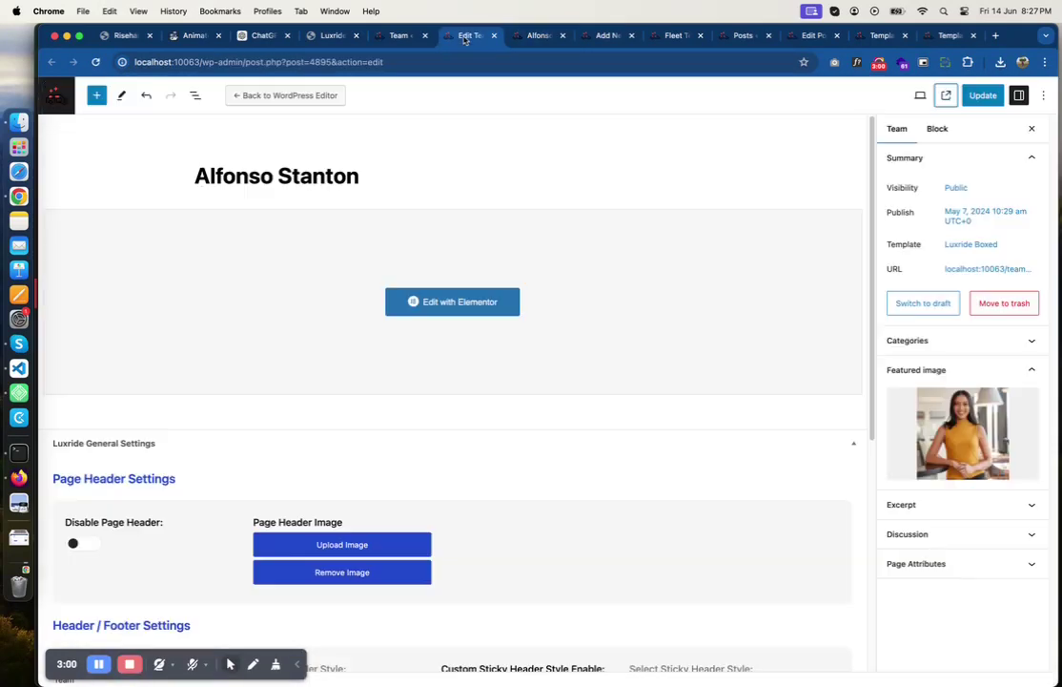
left_click(412, 35)
left_click(72, 287)
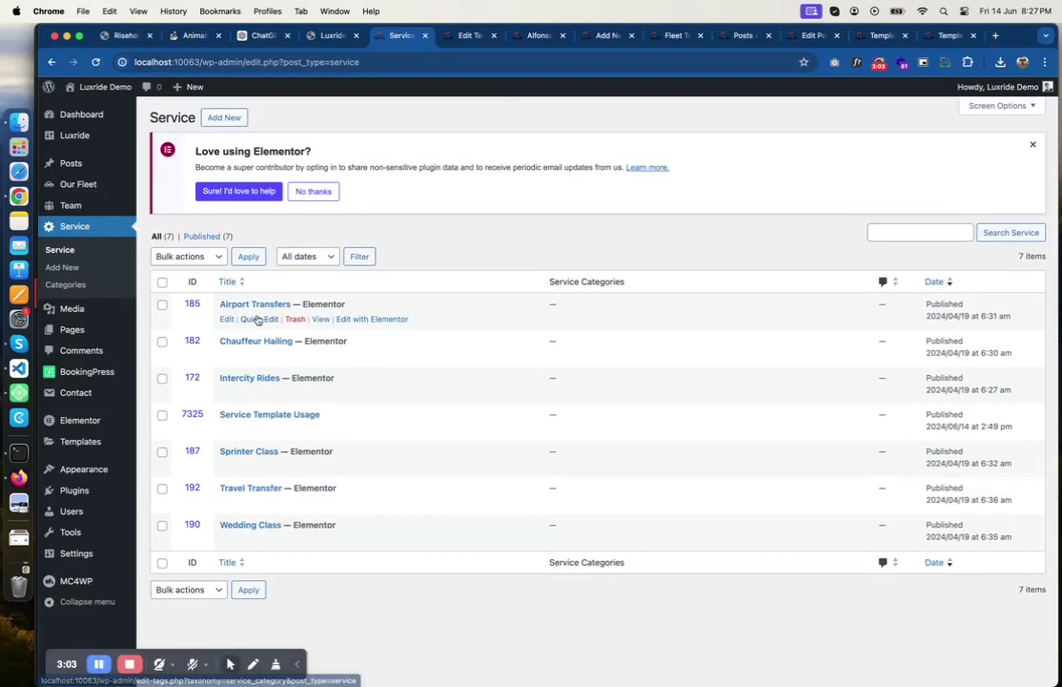
left_click(226, 318, "super")
left_click(570, 35)
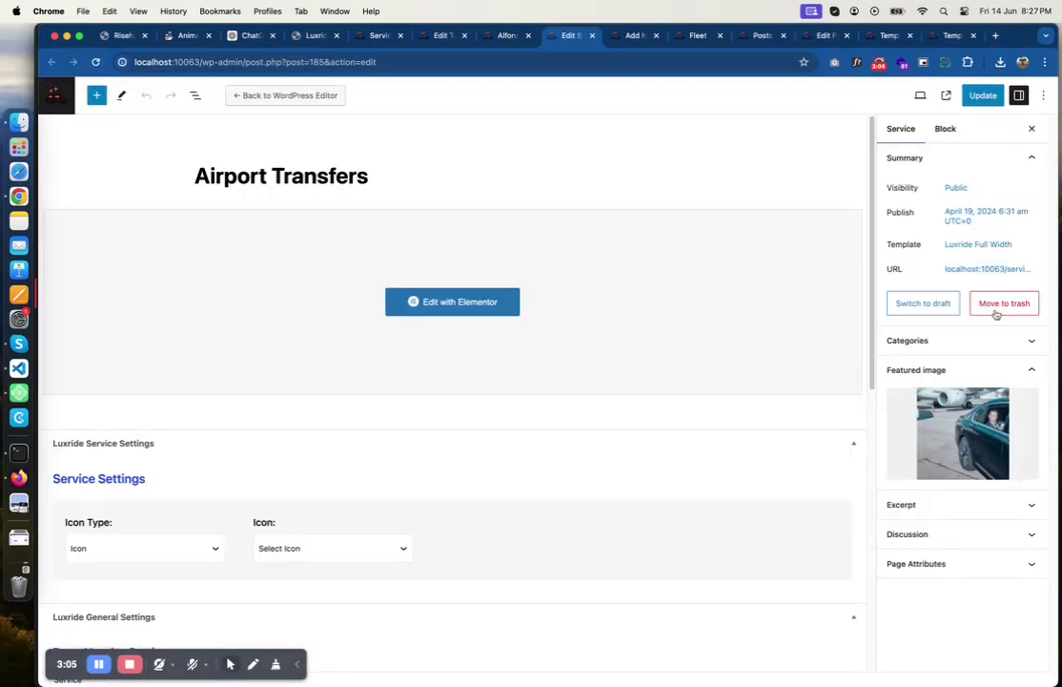
- Set the Airport Transfers service's template to Luxride Boxed and open the service on the site
left_click(985, 247)
left_click(944, 349)
left_click(934, 341)
left_click(946, 94)
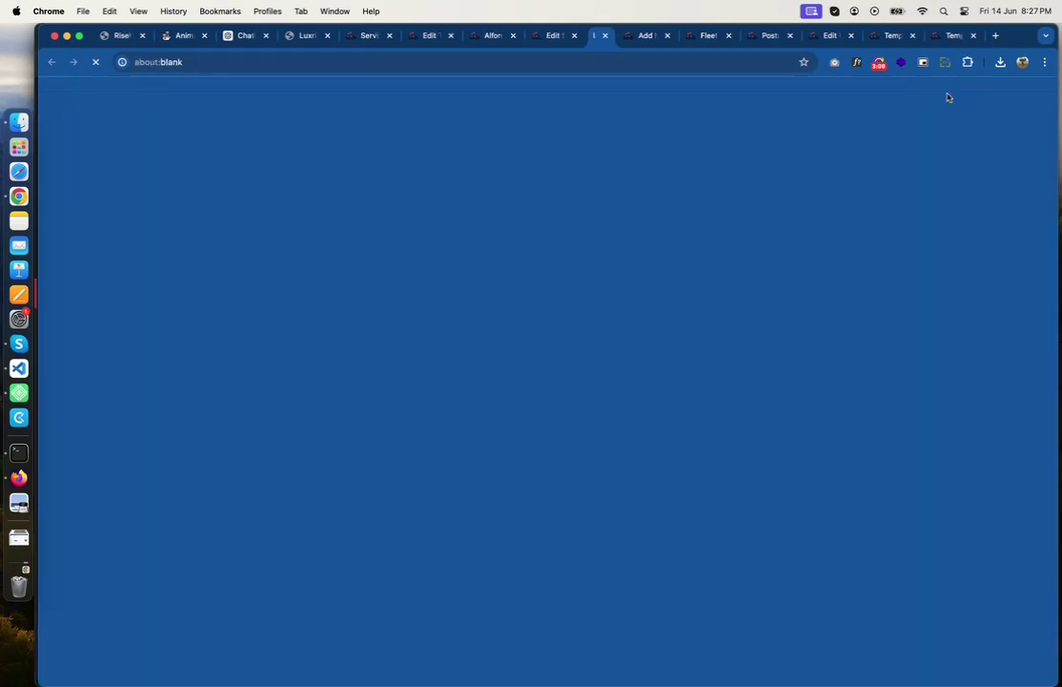
- Examine the Airport Transfers service page's boxed layout on the site, from the header and booking form through to the footer
scroll(671, 337, "down", 20)
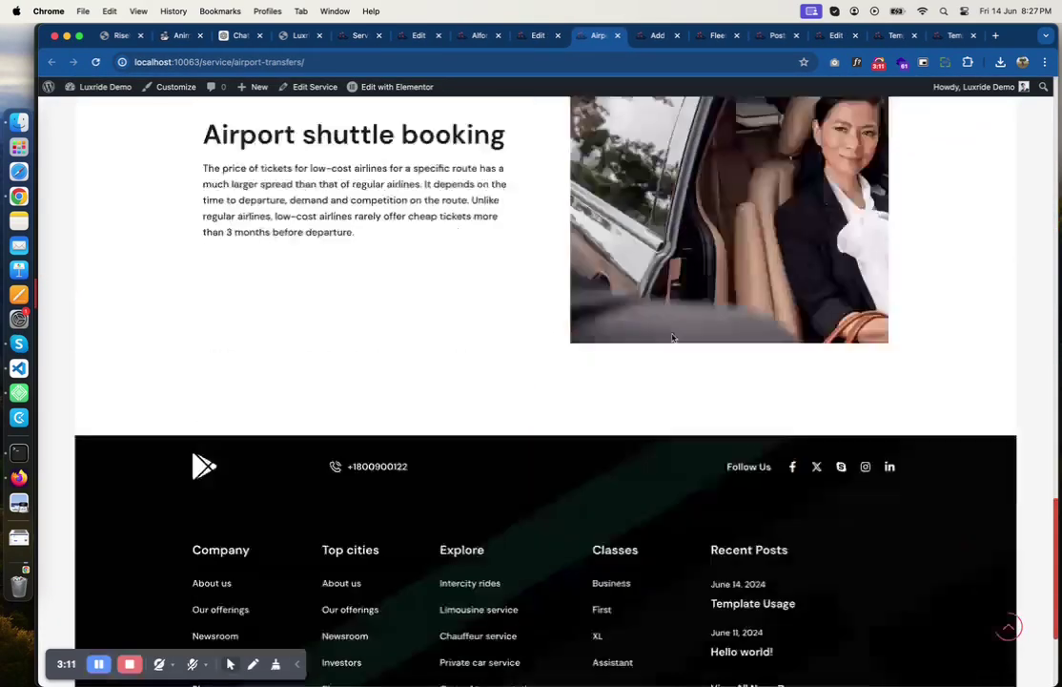
scroll(672, 337, "up", 20)
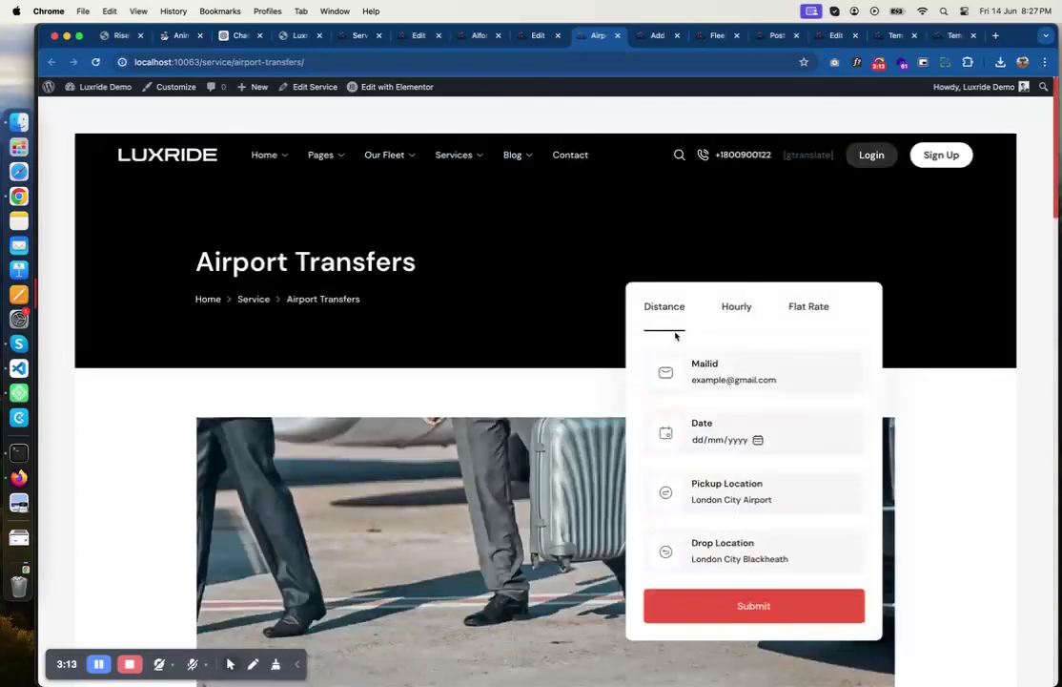
scroll(676, 335, "down", 5)
scroll(676, 336, "up", 5)
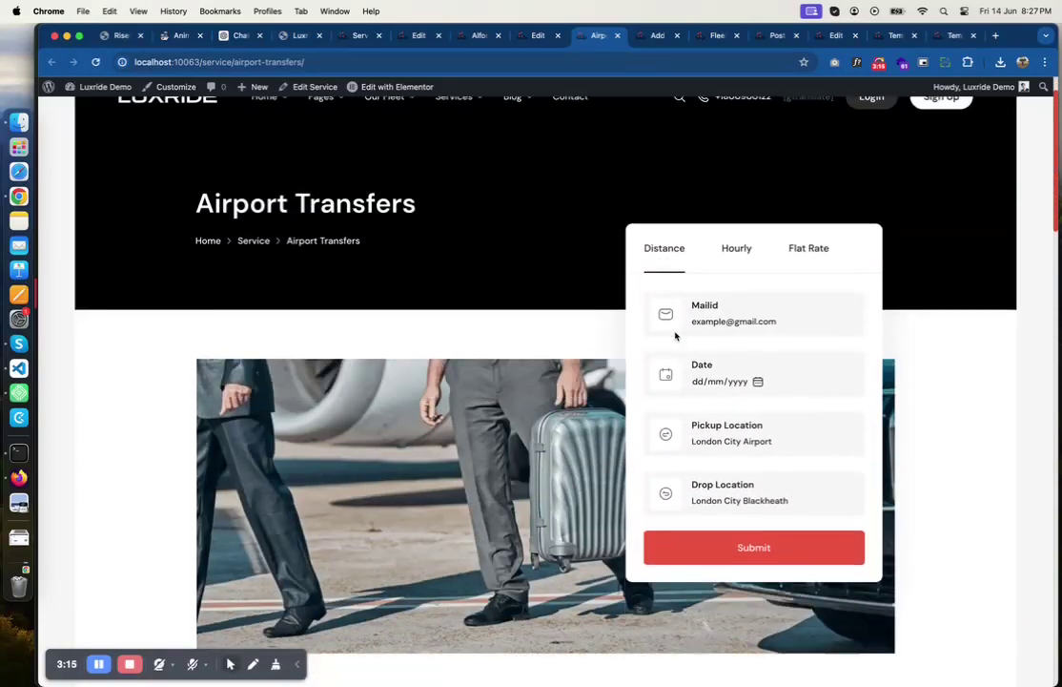
scroll(675, 336, "down", 2)
scroll(675, 336, "down", 15)
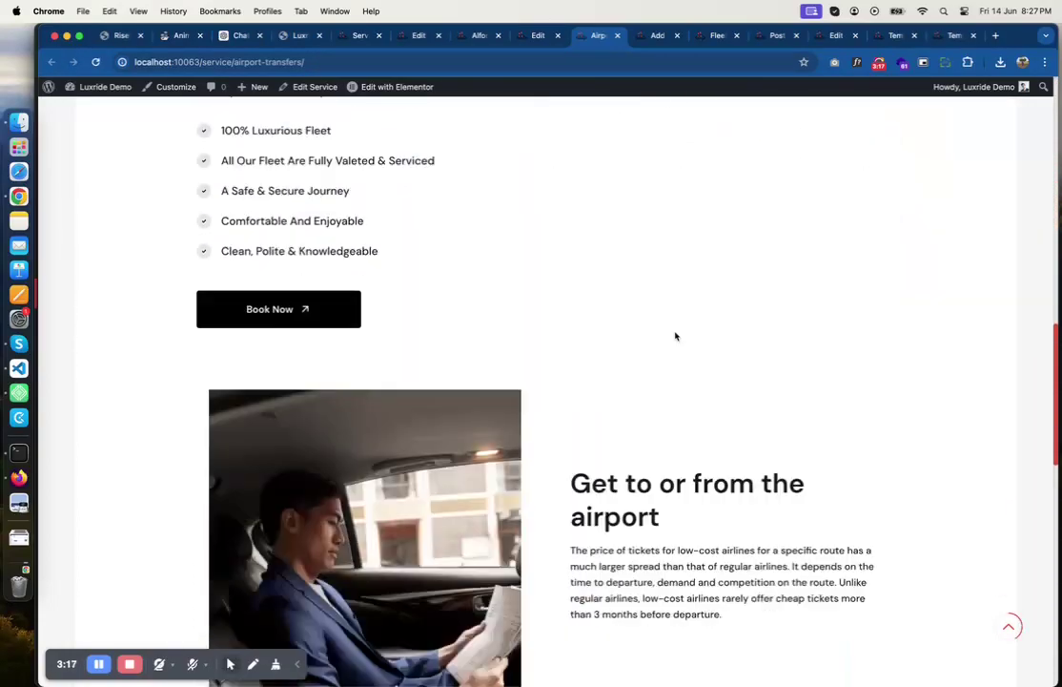
scroll(675, 336, "down", 10)
scroll(675, 336, "up", 20)
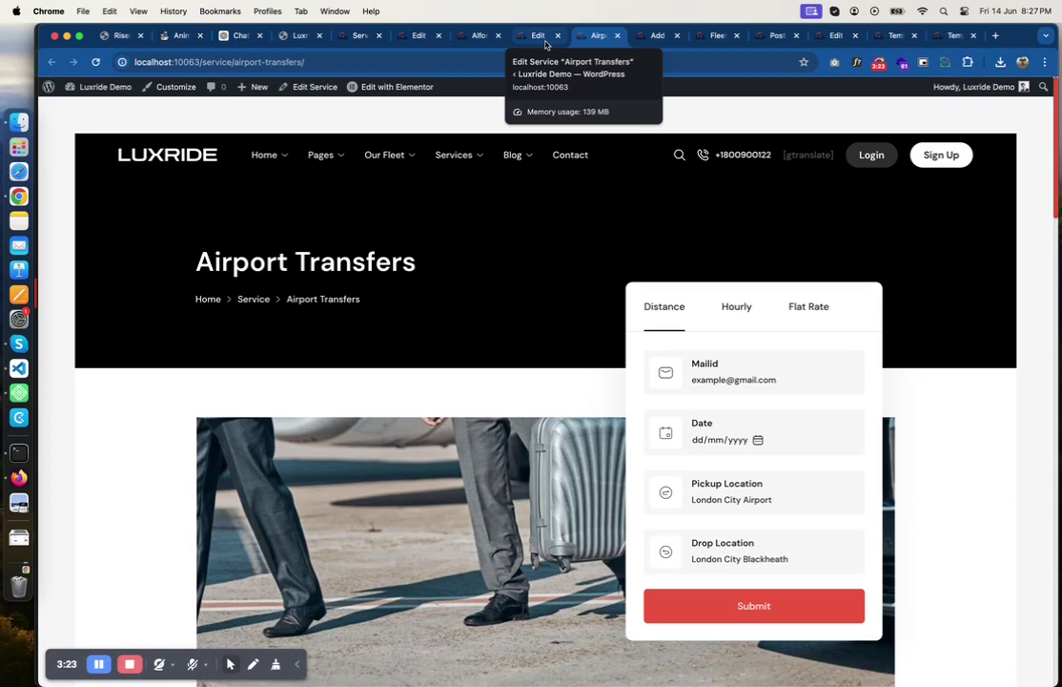
- Return to the admin Service list, go to the Pages list and open the About Us 2 page for editing in a new tab
left_click(355, 36)
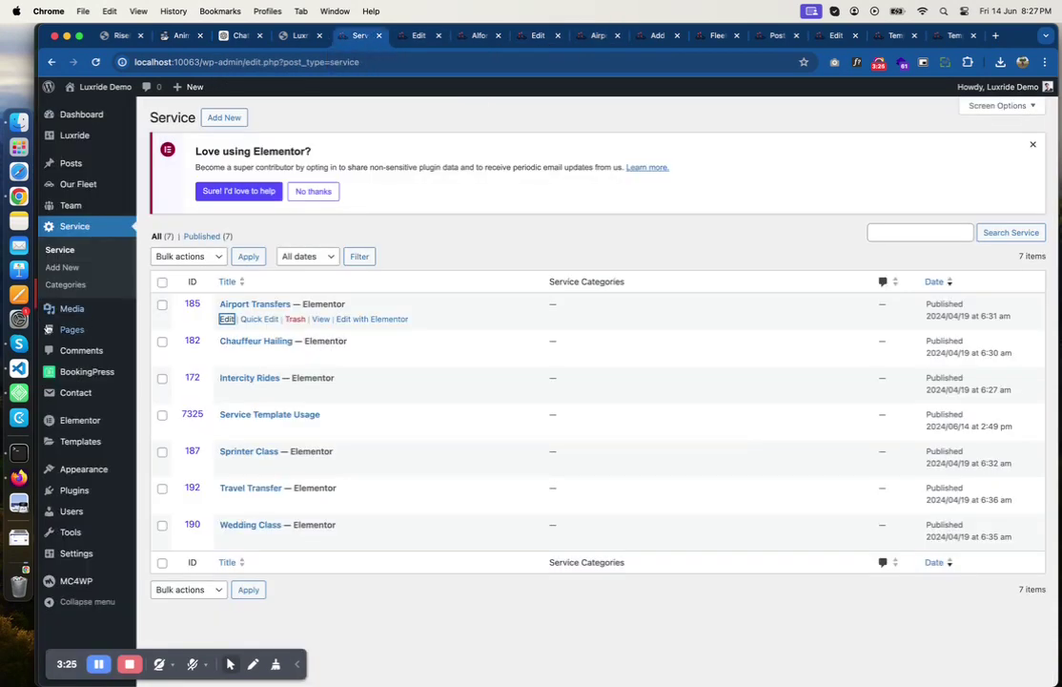
left_click(67, 330)
left_click(183, 357)
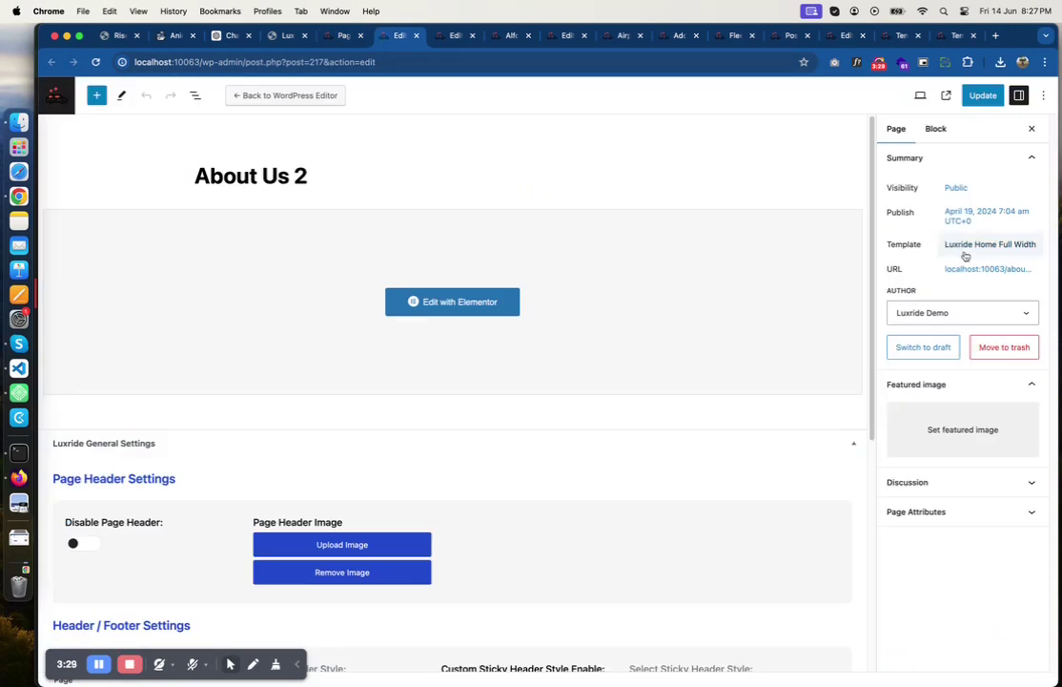
- Update the About Us 2 page with the Luxride Boxed template and open the page on the site
left_click(965, 252)
left_click(963, 347)
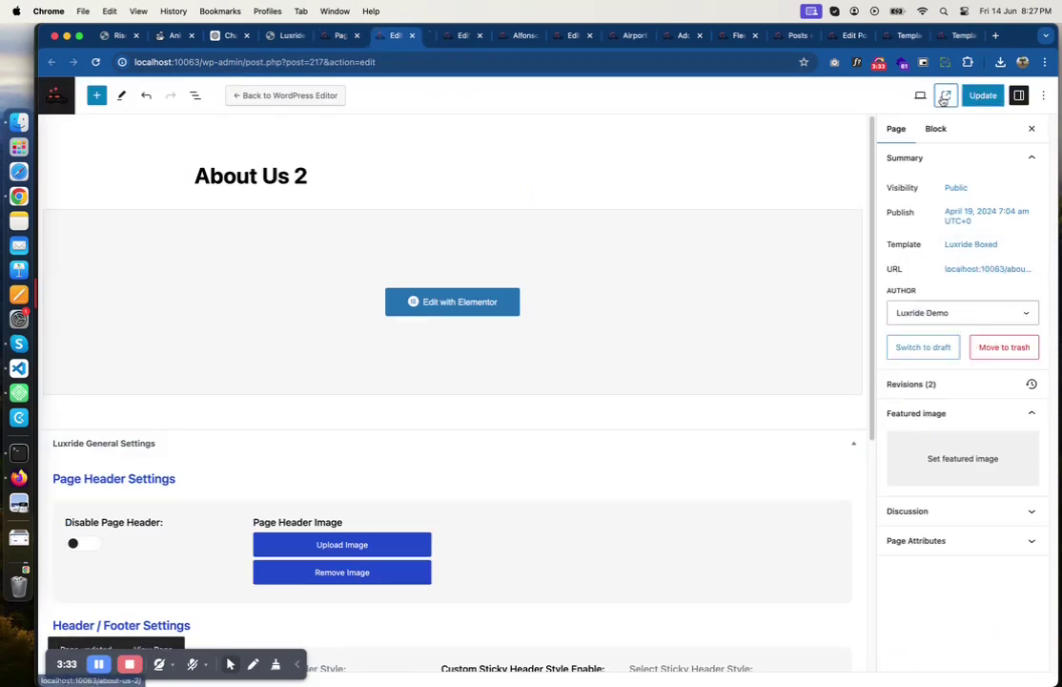
left_click(458, 33)
- Examine the About Us 2 page's boxed layout on the site, from its header down through the content sections
scroll(584, 243, "down", 15)
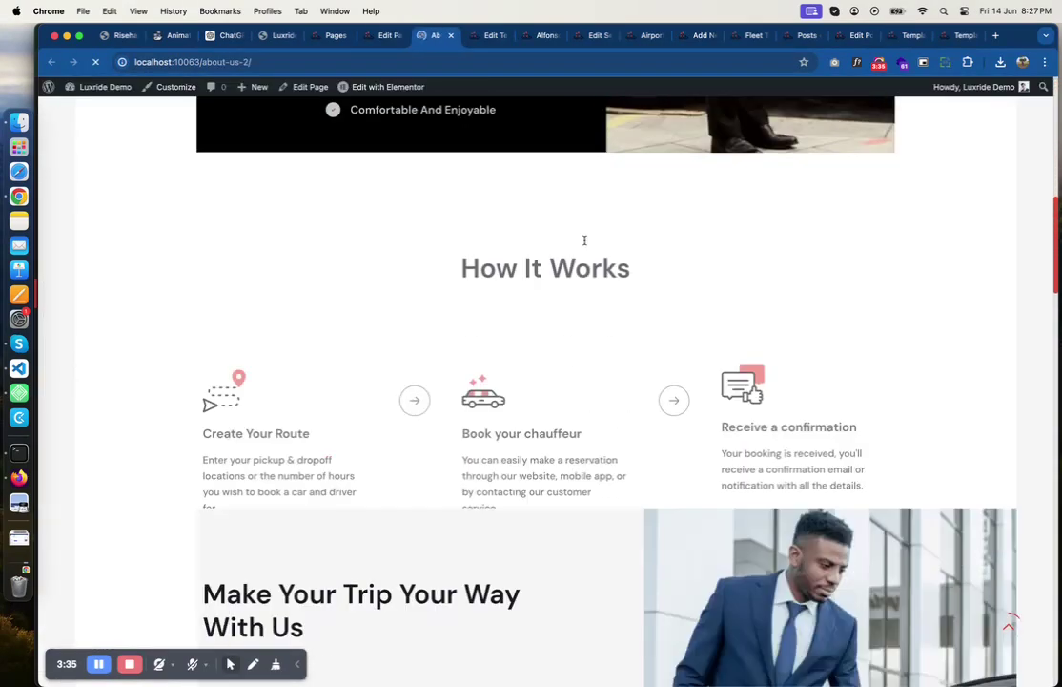
scroll(584, 244, "down", 20)
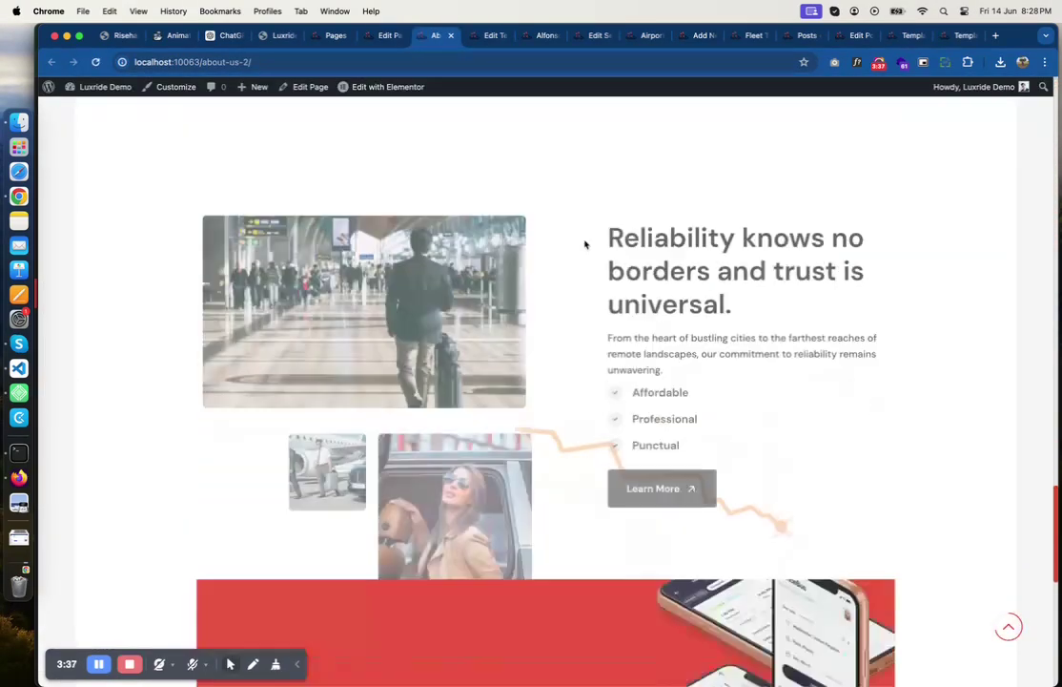
scroll(586, 244, "up", 20)
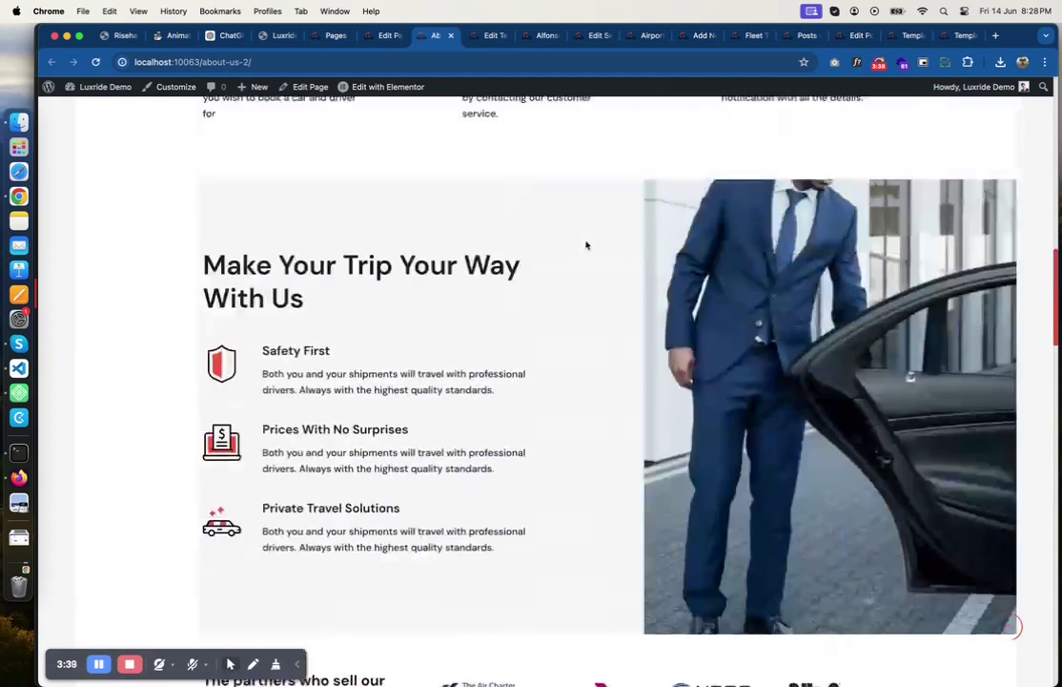
scroll(587, 245, "up", 20)
scroll(586, 245, "down", 5)
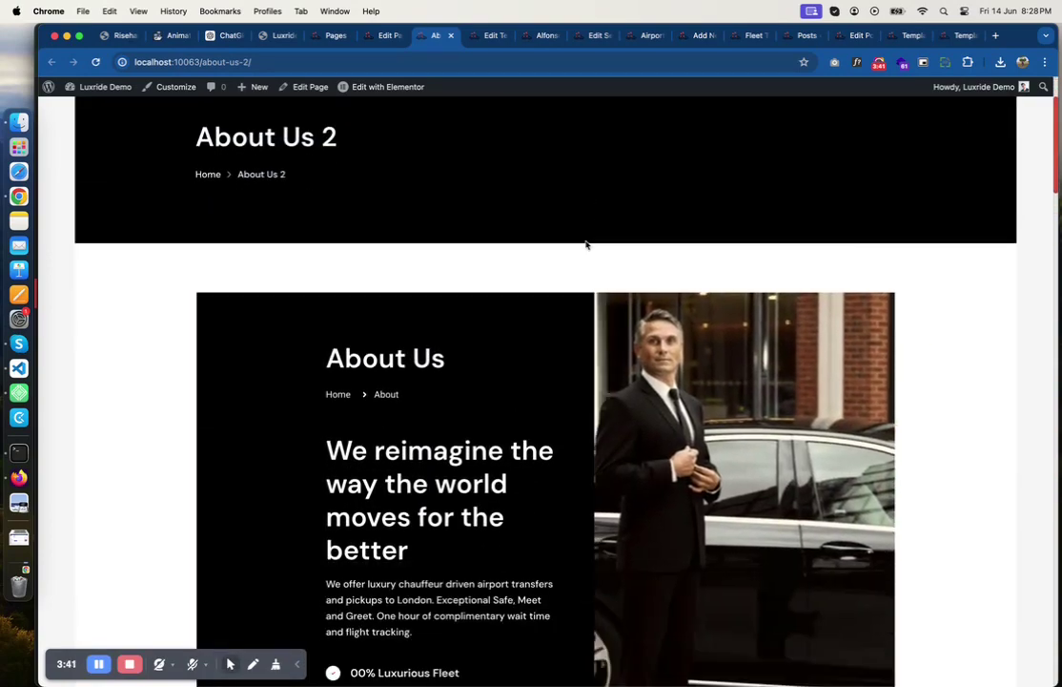